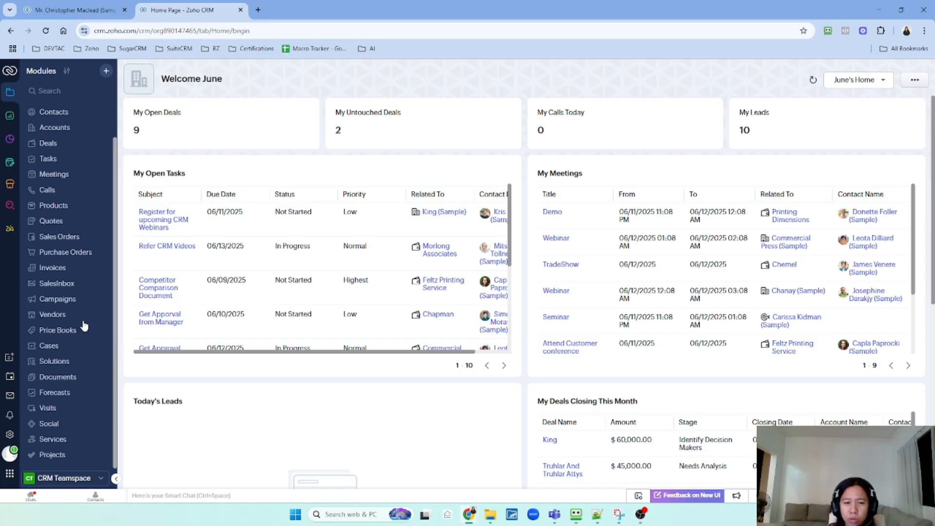
Open the All Leads list with its 10 records and scroll the table right
scroll(87, 275, "up", 1)
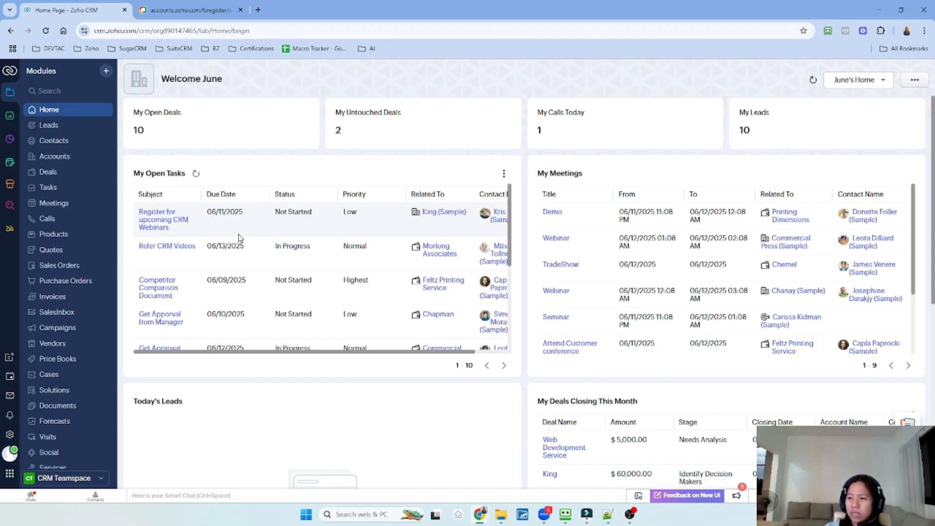
left_click(57, 129)
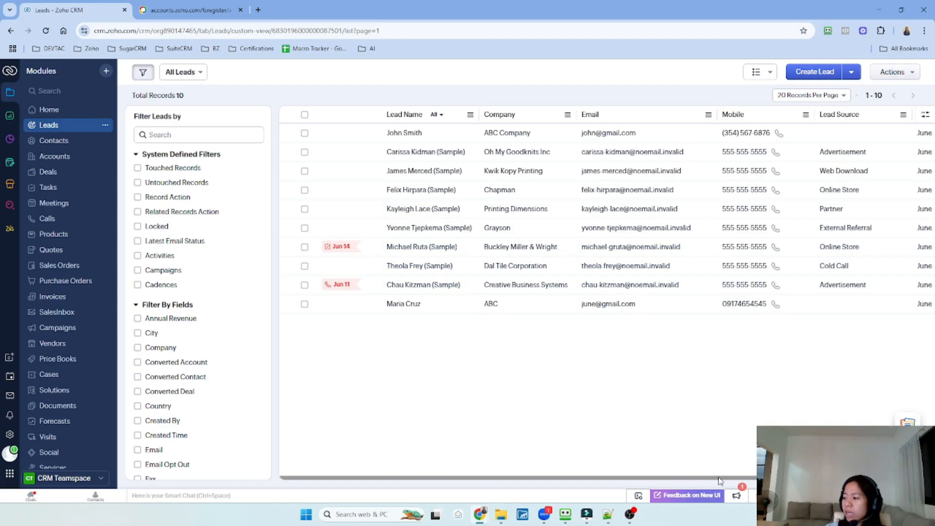
left_click_drag(721, 480, 808, 479)
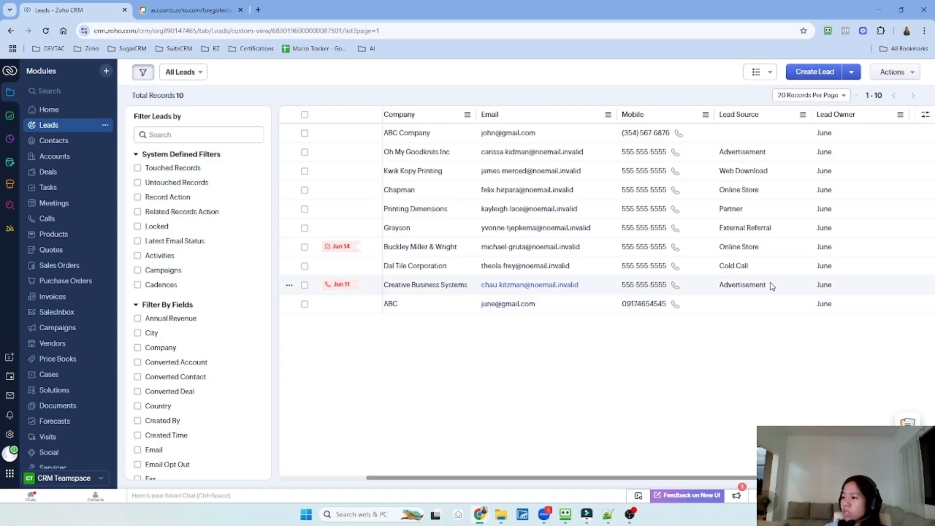
Show the Industry column in the All Leads table via Manage Columns, then scroll across to review it
left_click(927, 118)
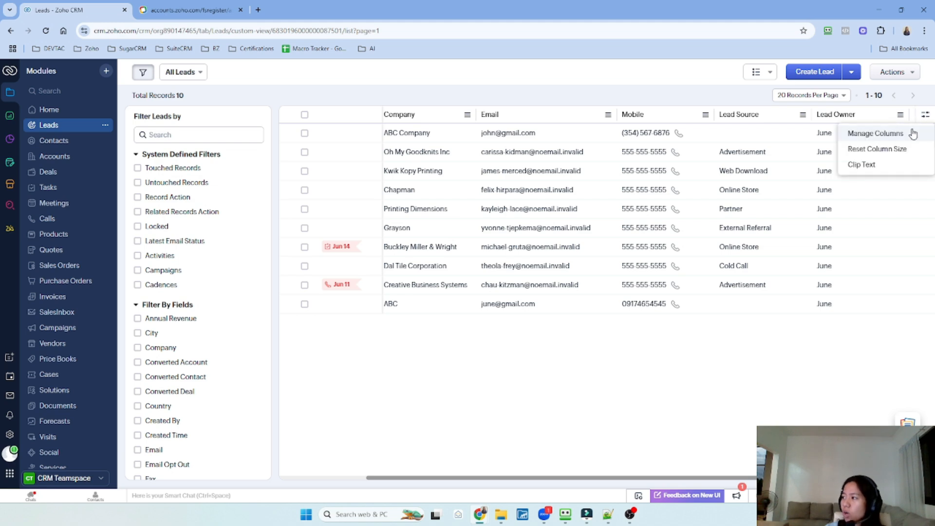
left_click(913, 131)
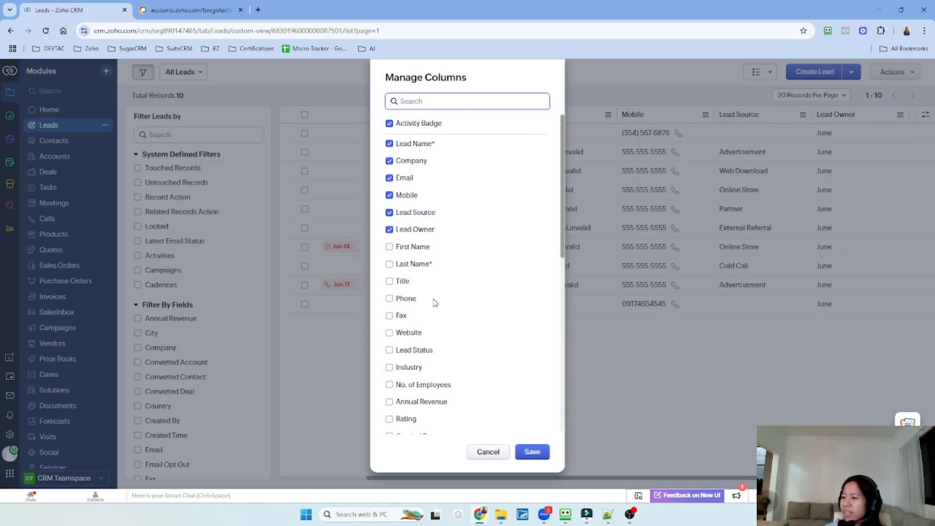
scroll(441, 358, "down", 2)
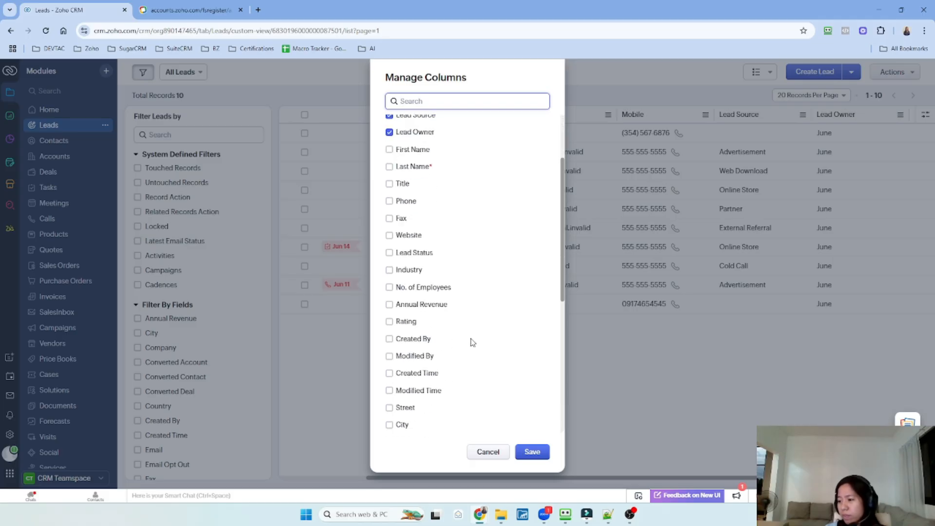
scroll(472, 342, "down", 2)
left_click(389, 173)
scroll(480, 229, "up", 4)
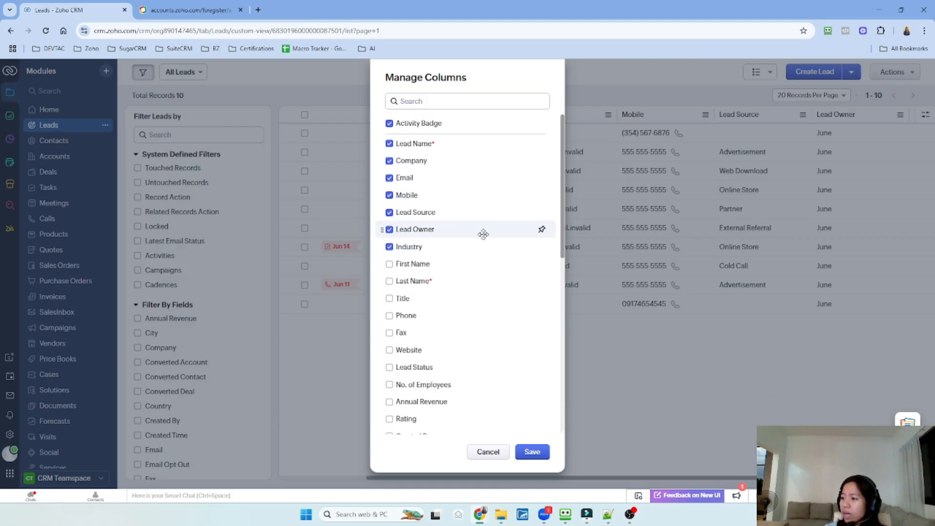
left_click(540, 452)
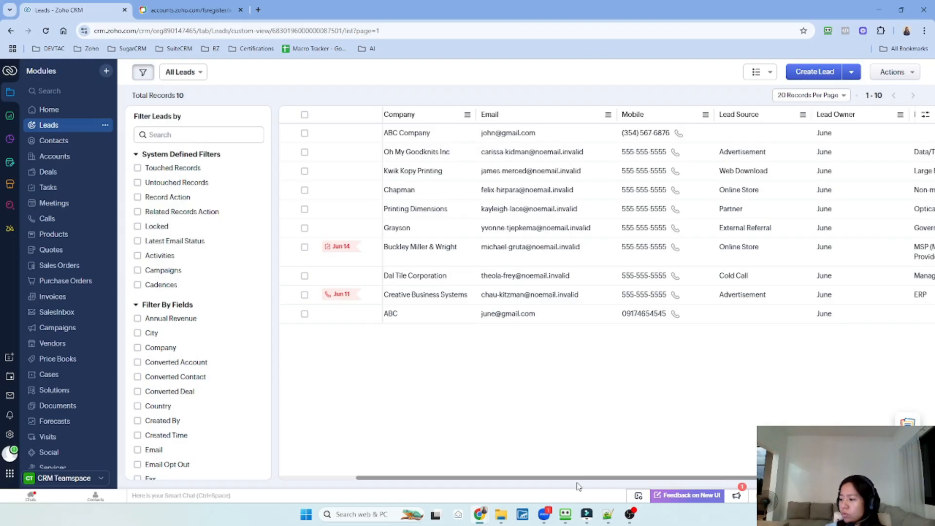
left_click_drag(585, 478, 719, 475)
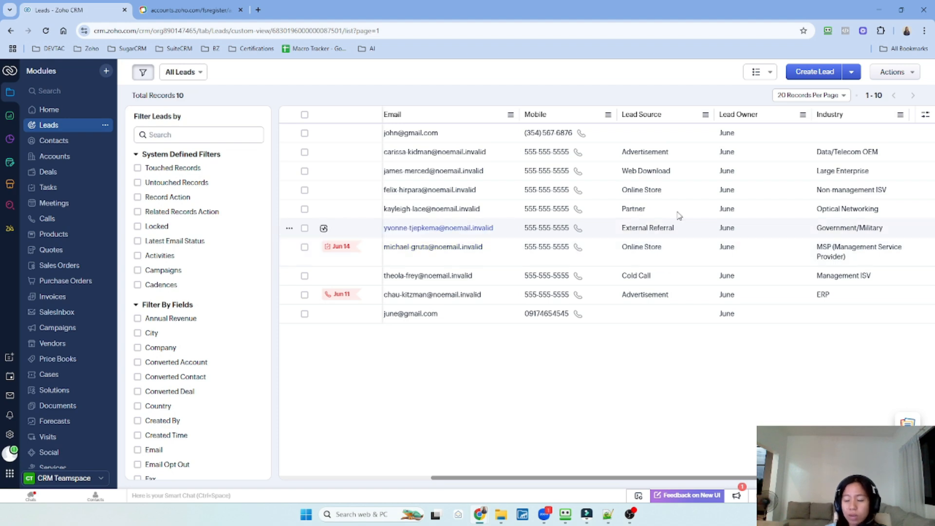
left_click_drag(552, 480, 410, 479)
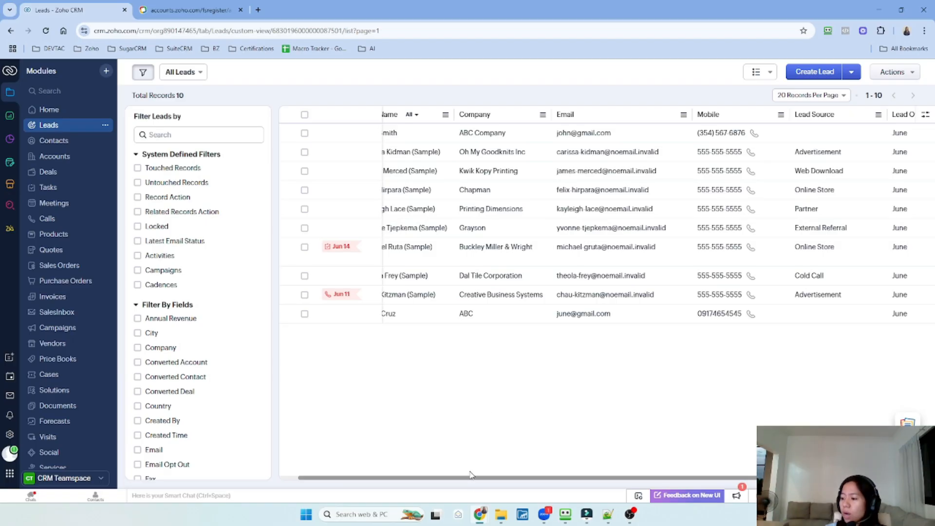
left_click_drag(477, 480, 417, 472)
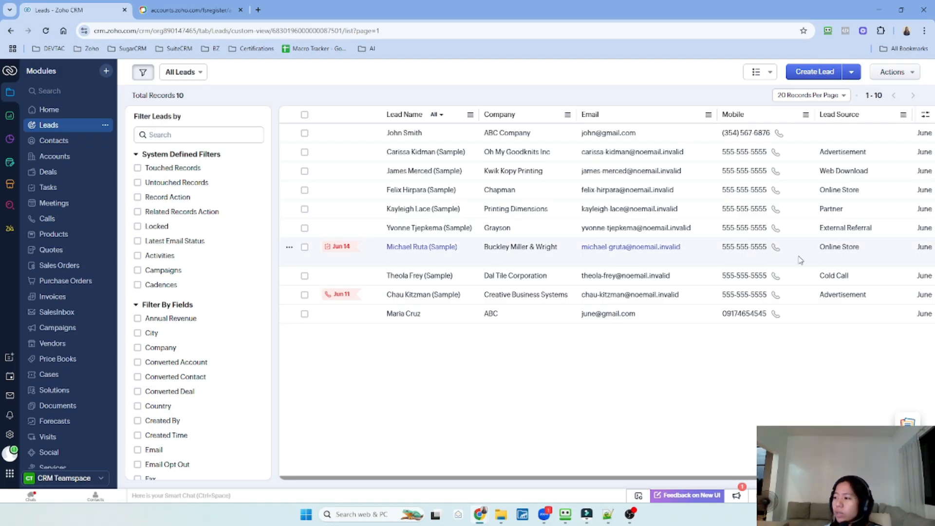
Start a new lead with the lead's first name, company 'Google.com' and last name
left_click(813, 73)
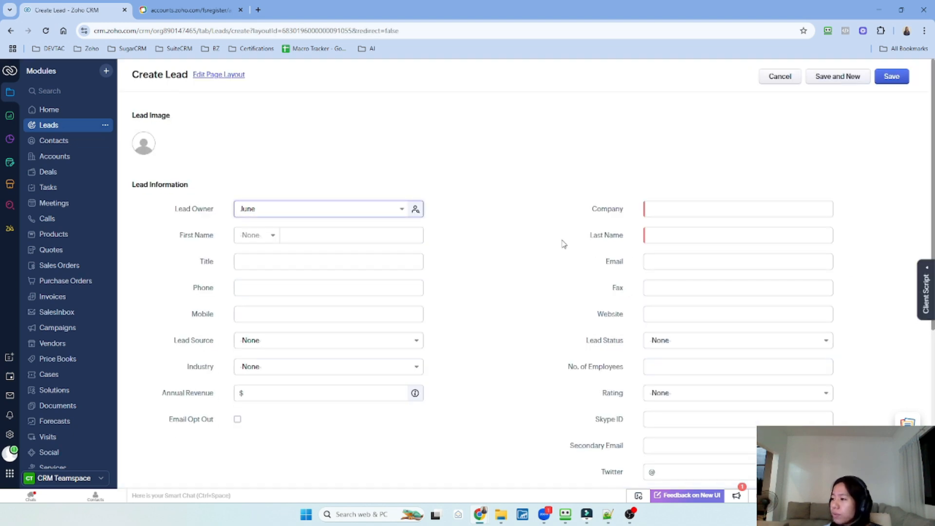
scroll(543, 293, "down", 3)
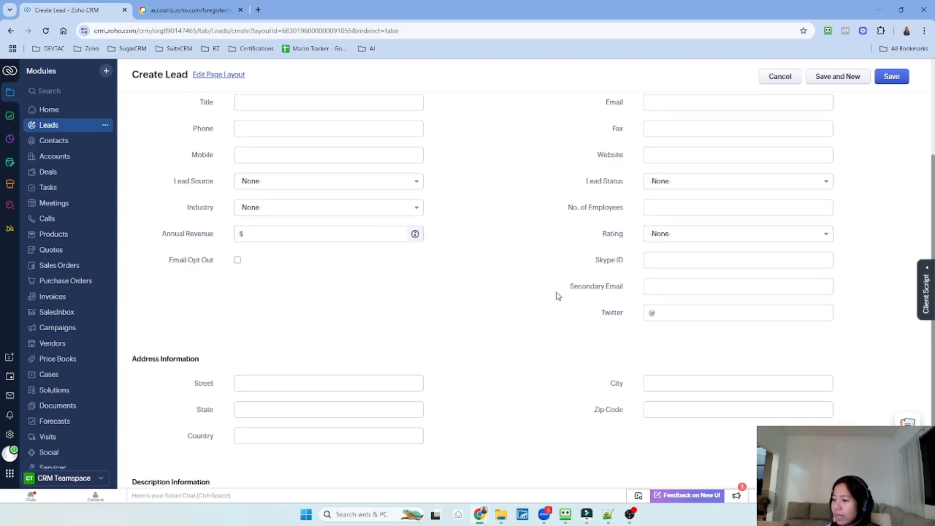
scroll(561, 297, "up", 3)
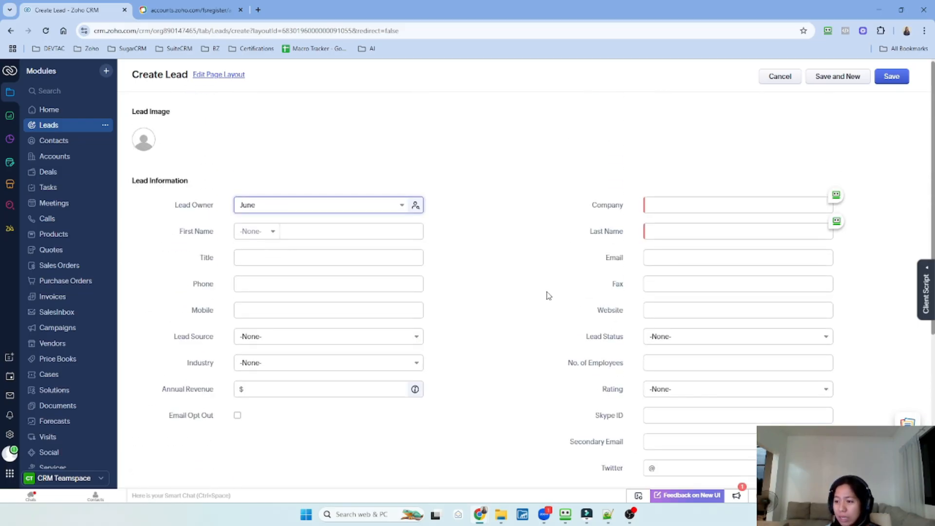
left_click(306, 233)
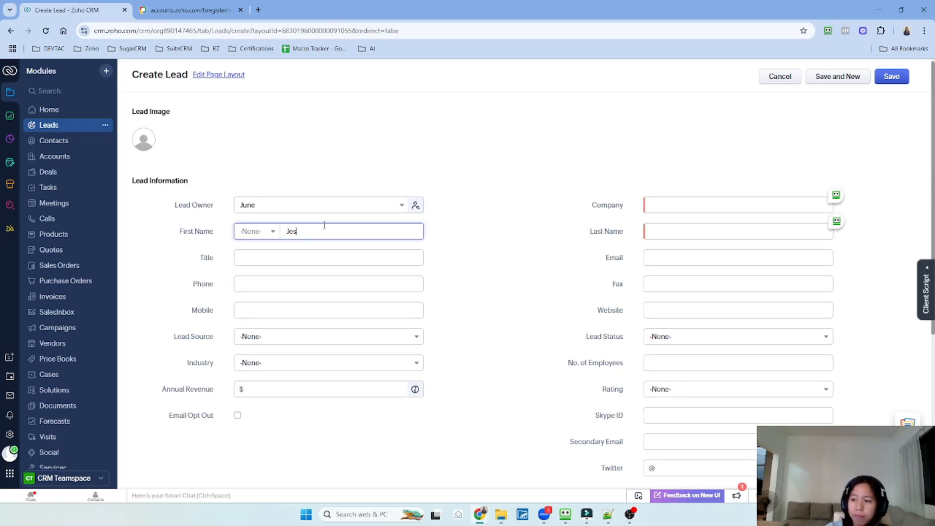
left_click(657, 208)
type("Google.com")
left_click(695, 230)
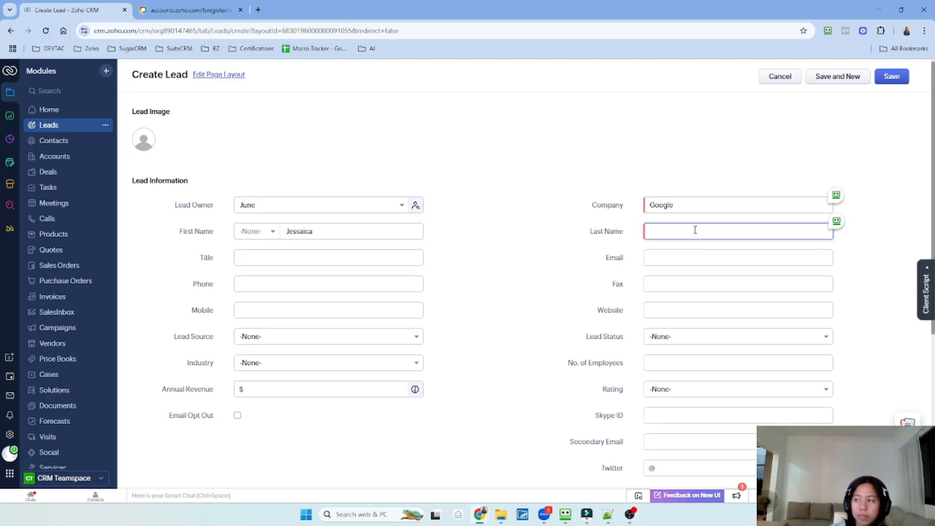
Fill in the lead's e-mail address and mobile number, then save the lead
left_click(681, 255)
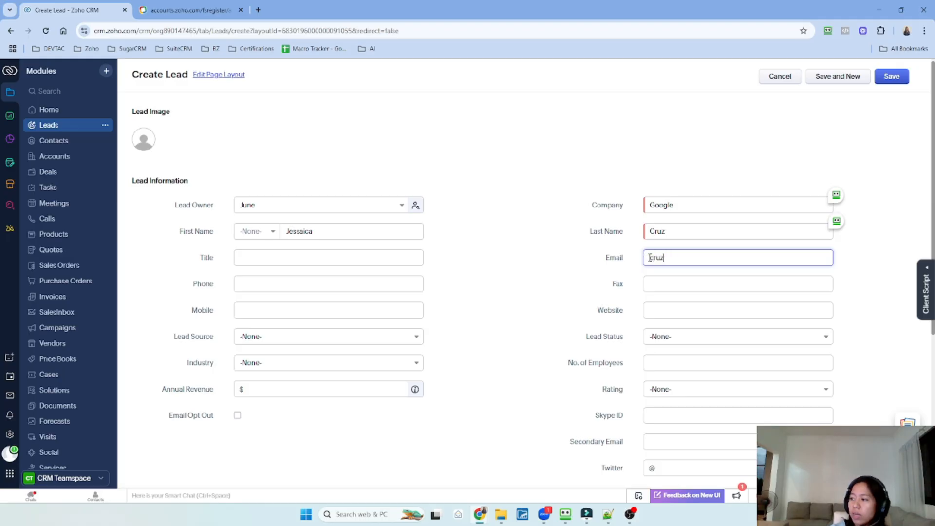
left_click(322, 310)
scroll(735, 389, "down", 5)
scroll(738, 363, "down", 1)
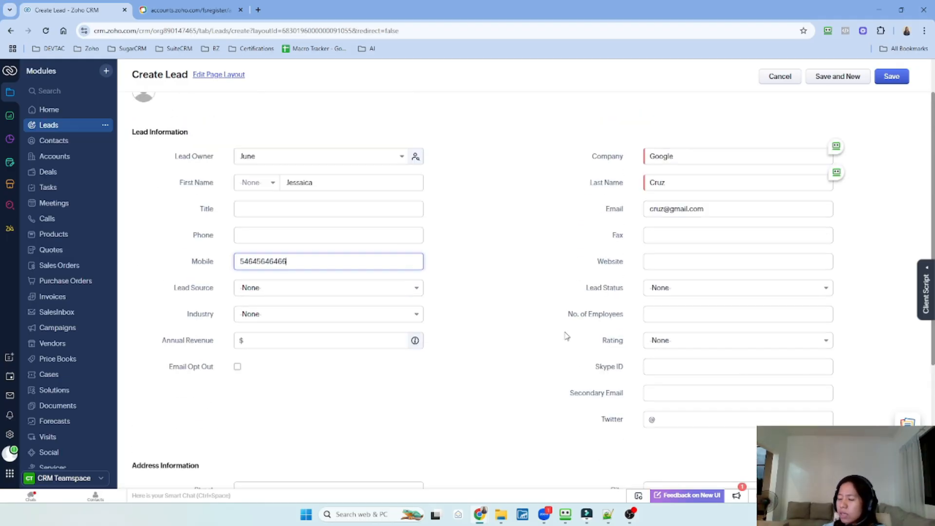
scroll(566, 336, "up", 1)
scroll(565, 336, "up", 1)
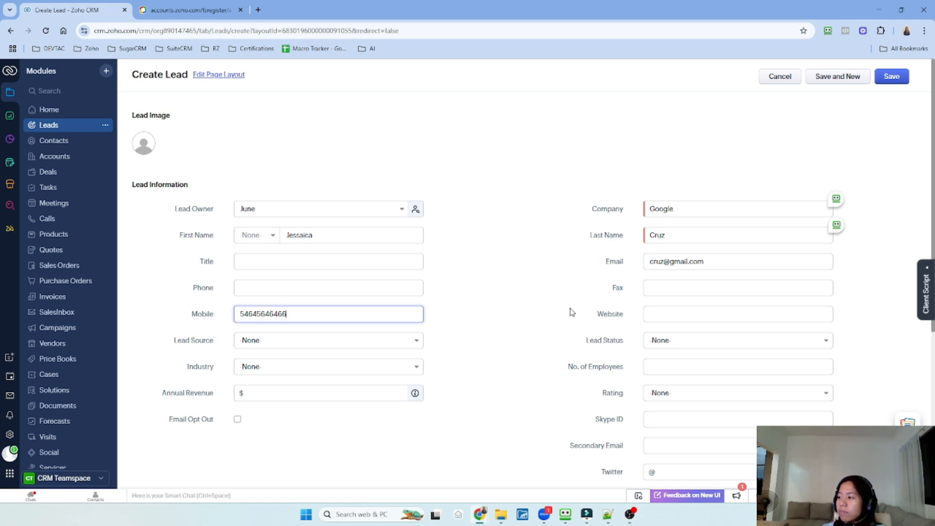
left_click(888, 80)
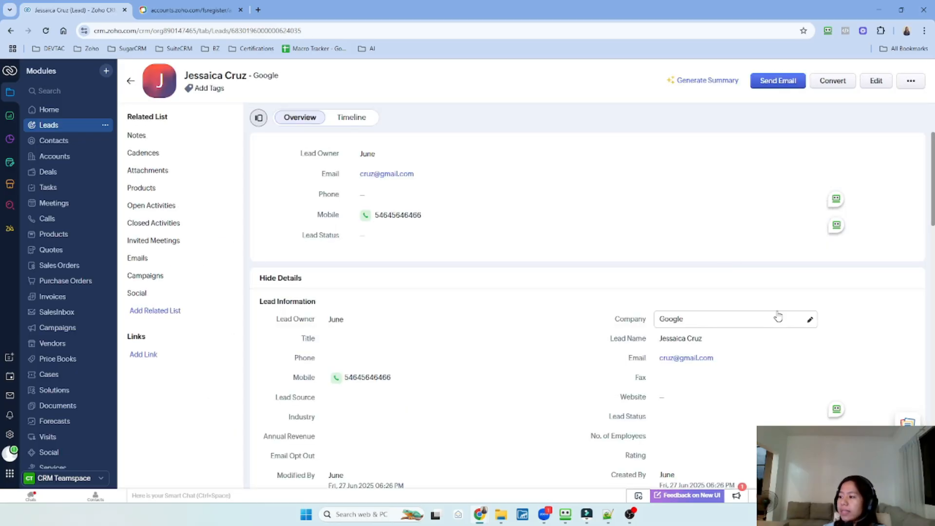
Scroll through the new lead's record page to review its details
scroll(851, 303, "down", 2)
scroll(851, 303, "down", 2)
scroll(851, 303, "up", 4)
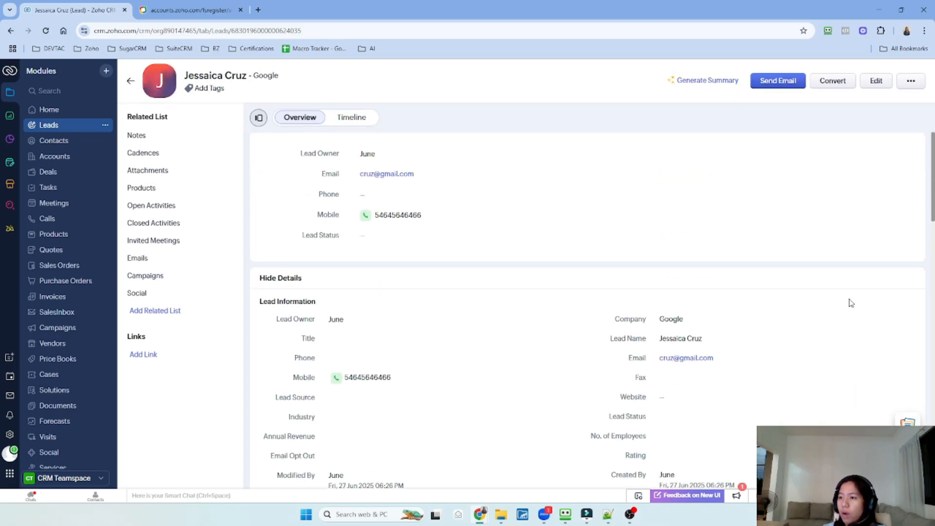
Return to the Leads list to confirm the new lead, then open All Contacts (13 records)
left_click(49, 125)
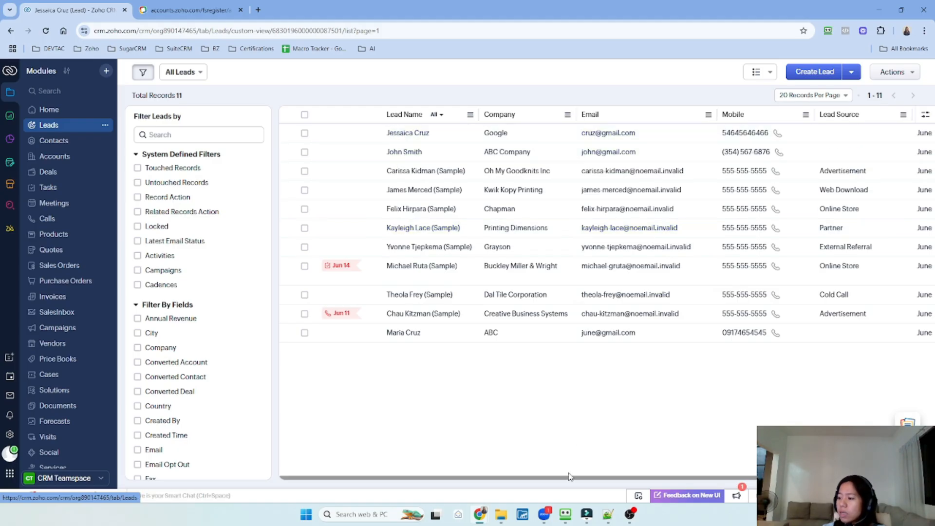
left_click_drag(569, 478, 710, 482)
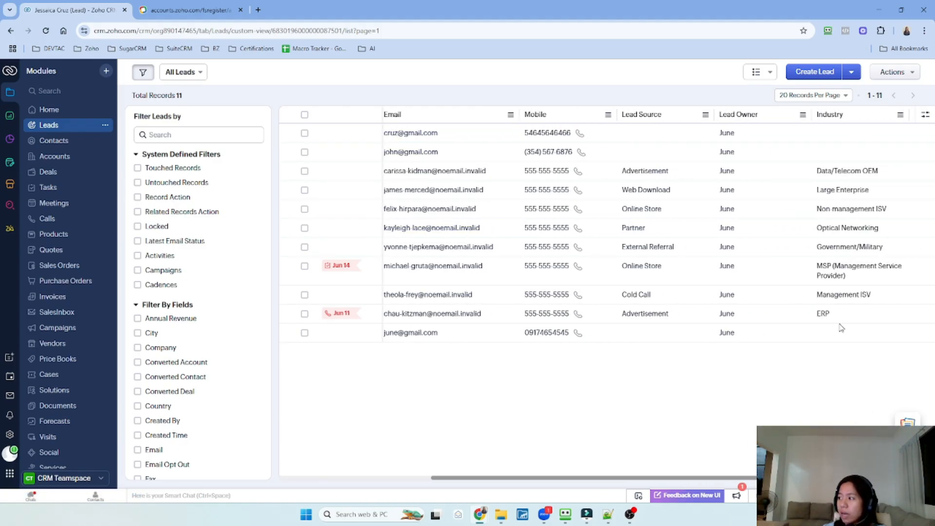
left_click(93, 142)
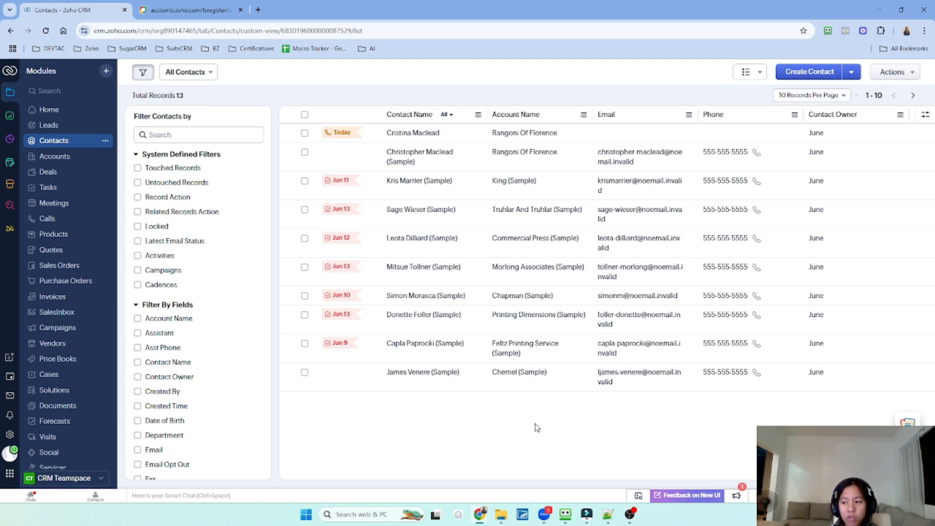
left_click(418, 209)
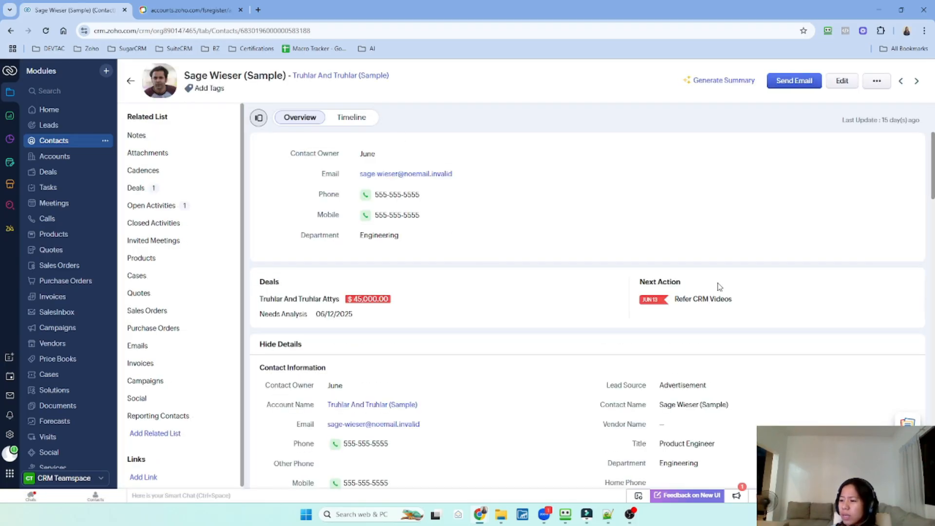
scroll(723, 289, "down", 3)
scroll(763, 290, "down", 3)
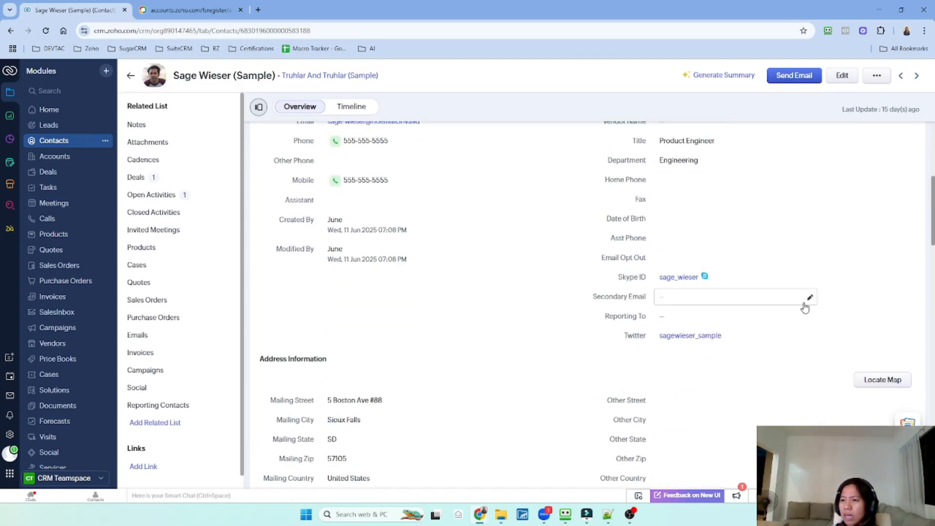
scroll(804, 305, "down", 4)
scroll(806, 307, "down", 7)
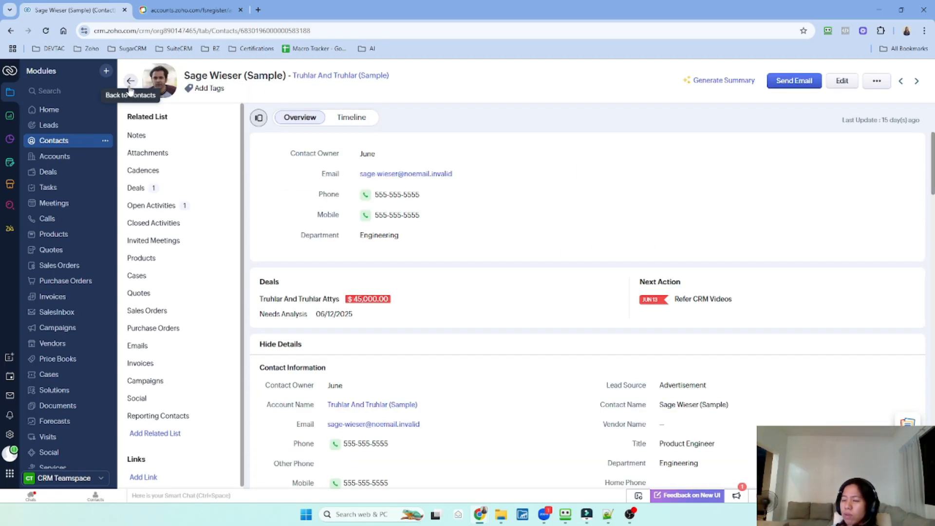
left_click(130, 86)
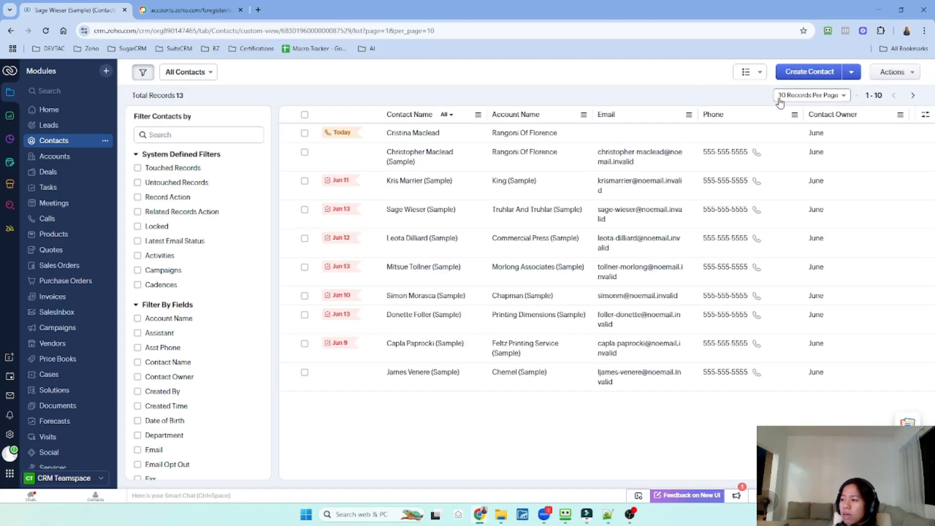
Start a new contact, leave it unsaved, and choose Import Contacts from the Create Contact menu
left_click(830, 80)
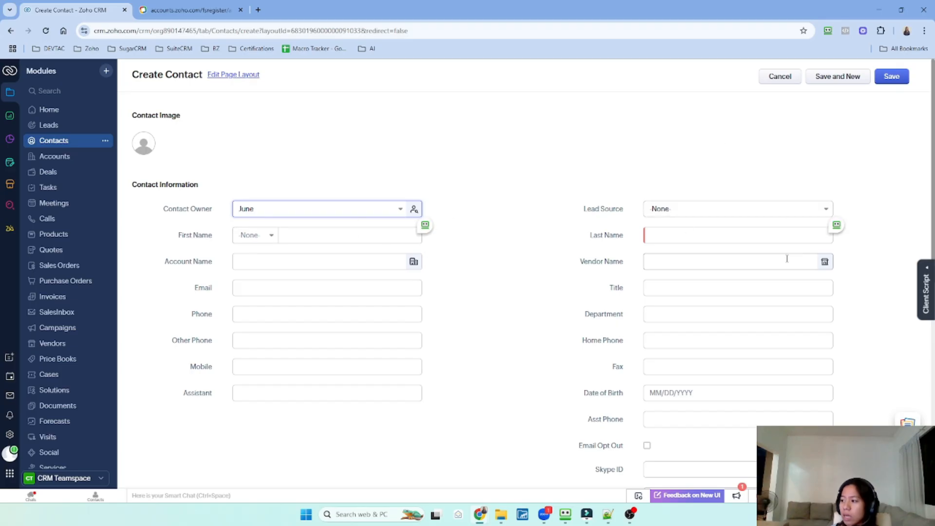
scroll(794, 278, "down", 3)
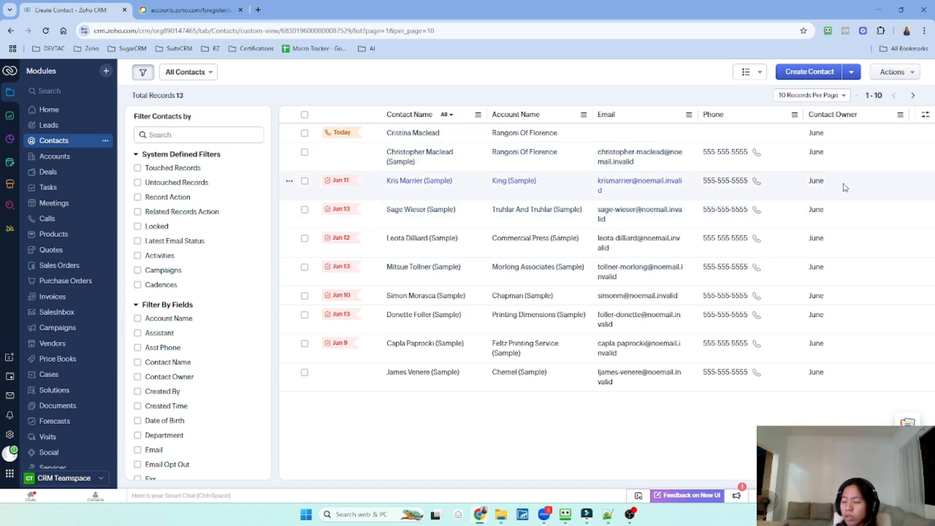
left_click(851, 73)
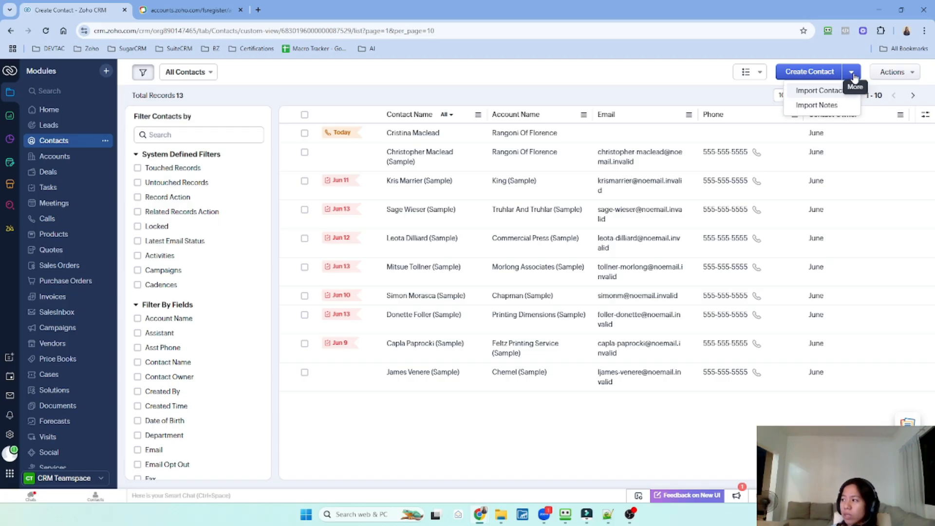
left_click(827, 92)
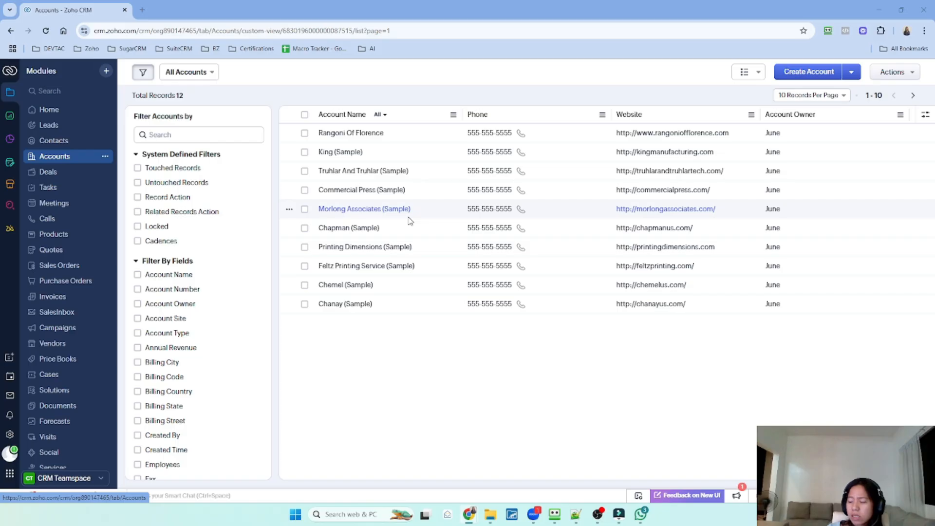
Open the Rangoni Of Florence account and jump to its 3 related contacts
left_click(375, 136)
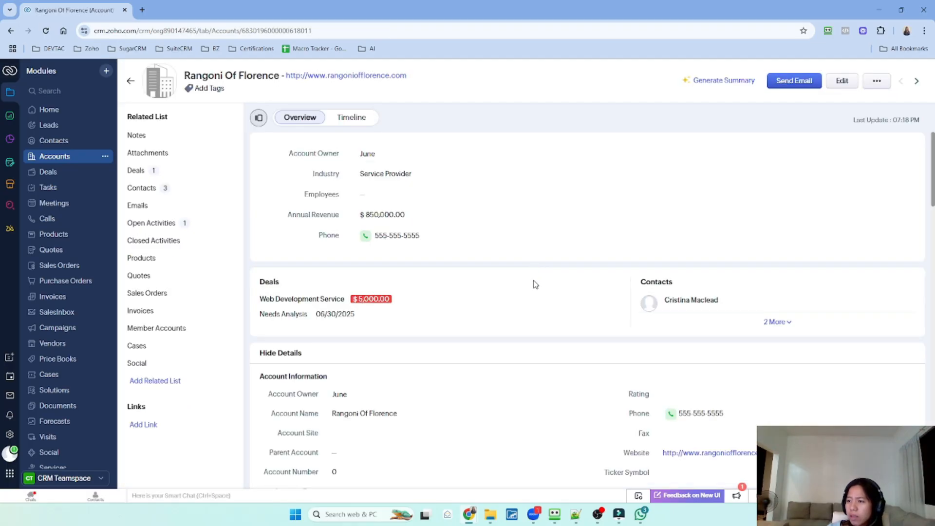
scroll(535, 285, "down", 1)
scroll(535, 285, "down", 2)
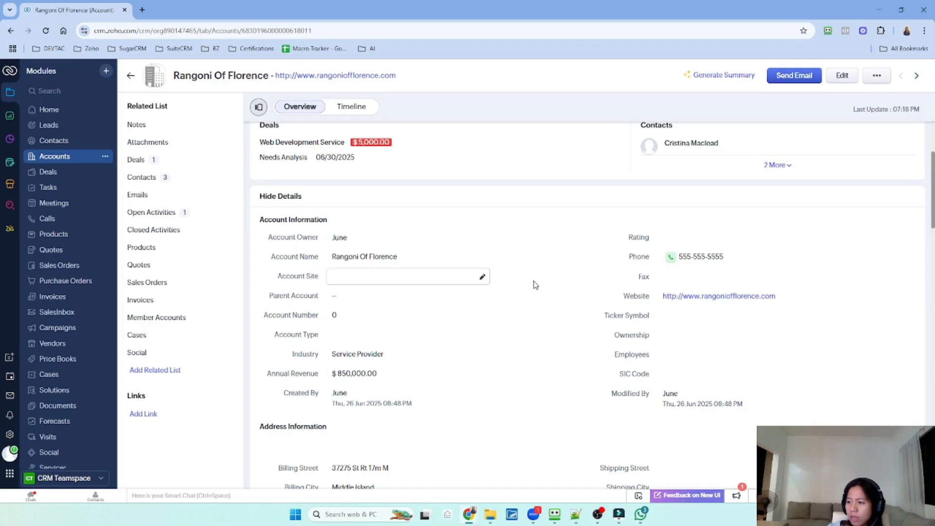
scroll(536, 285, "down", 3)
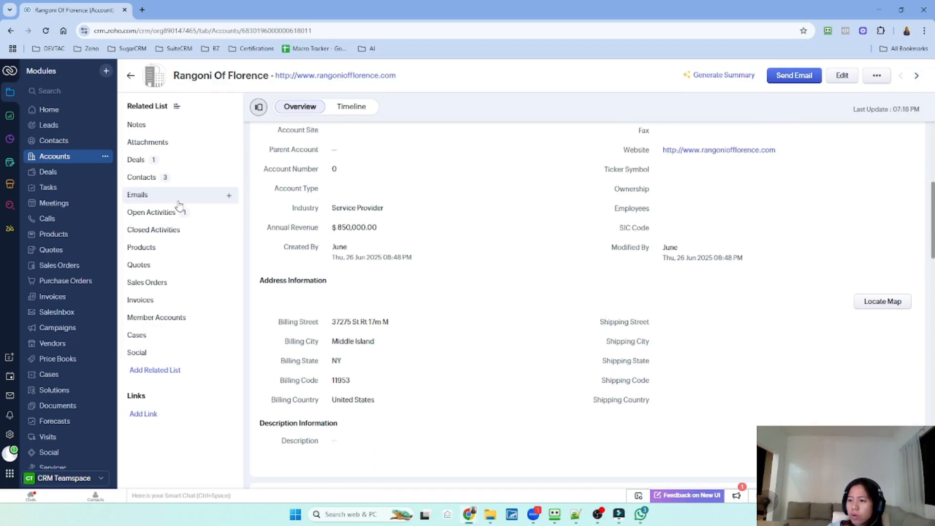
left_click(174, 181)
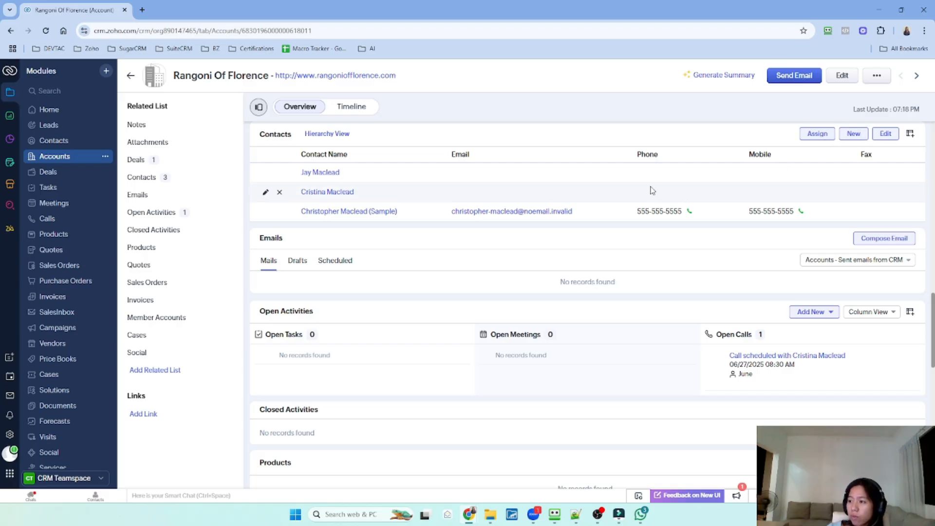
Check the account's contact hierarchy and related deals, then open the All Deals stage board
left_click(331, 138)
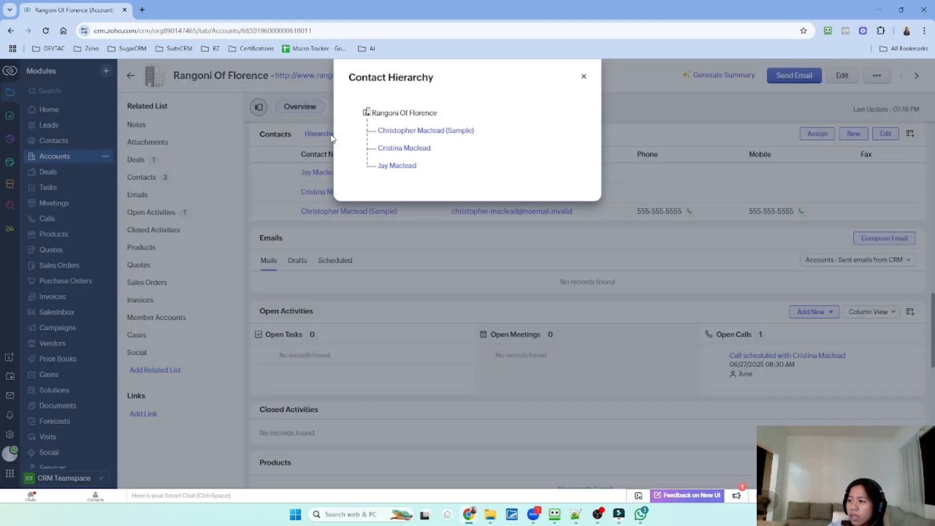
left_click(585, 78)
left_click(197, 160)
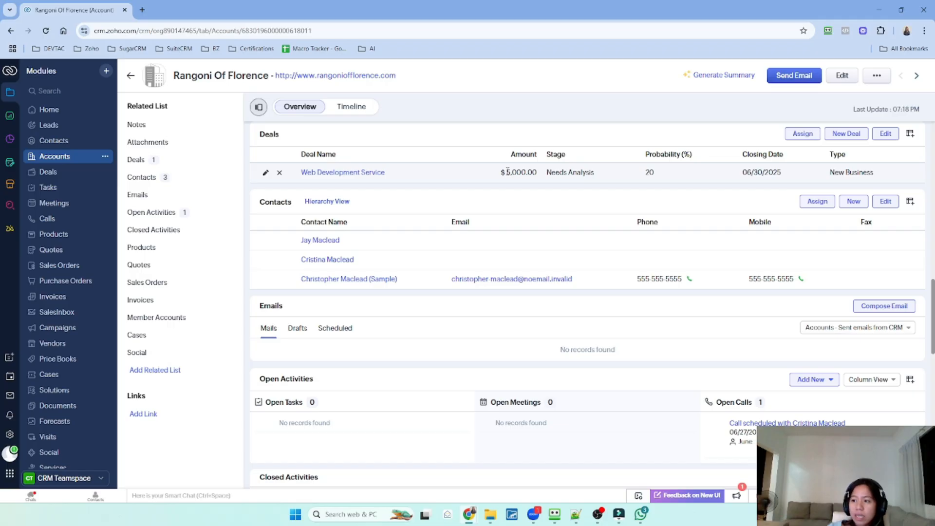
left_click(49, 171)
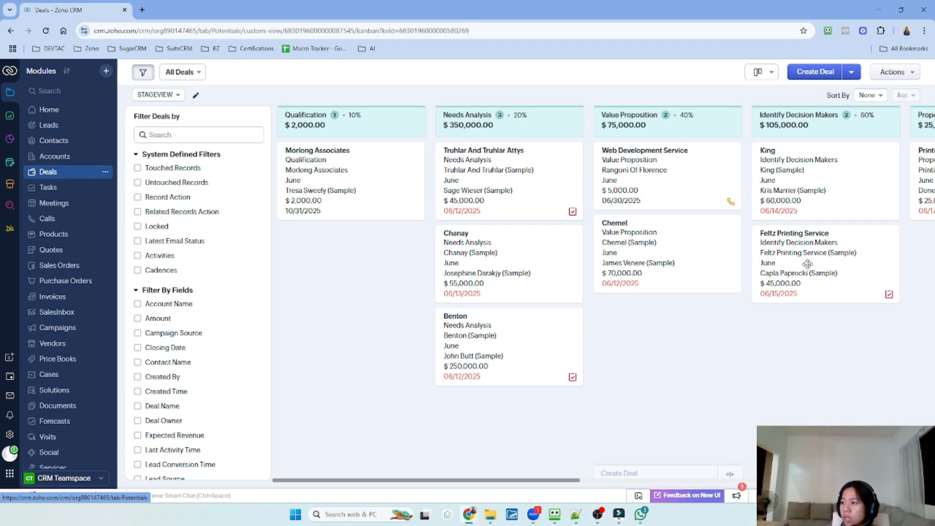
Drag the Web Development Service card from Value Proposition into Identify Decision Makers
left_click_drag(573, 481, 630, 481)
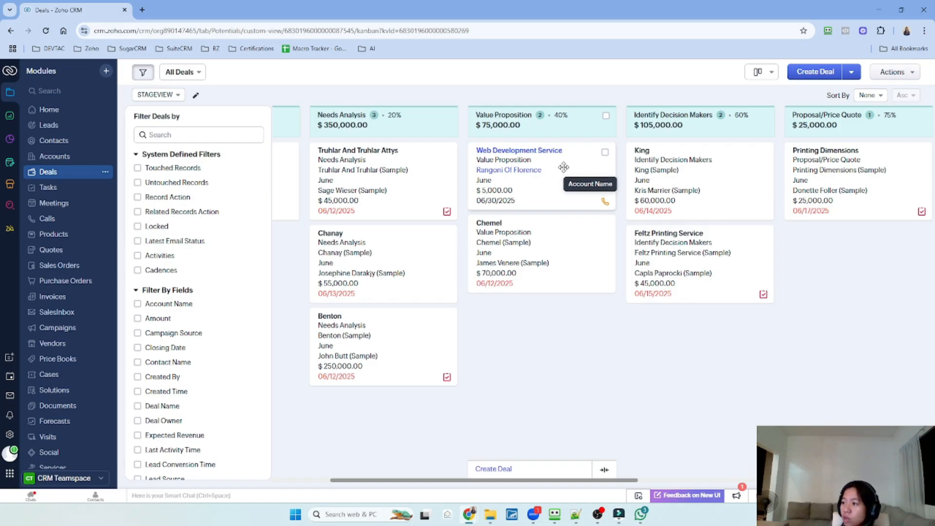
left_click_drag(563, 167, 729, 165)
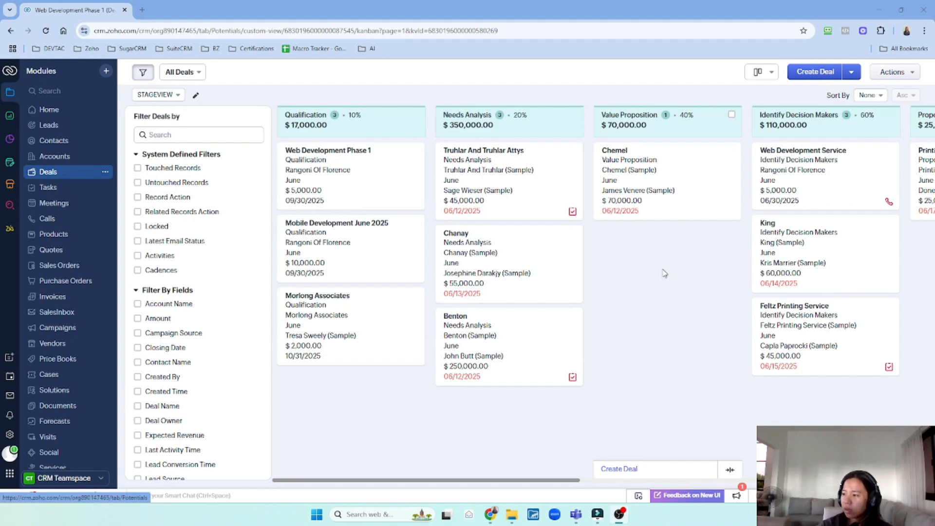
Start a deal 'Web Development Phase 2' for Rangoni Of Florence with type Existing Business
left_click(814, 73)
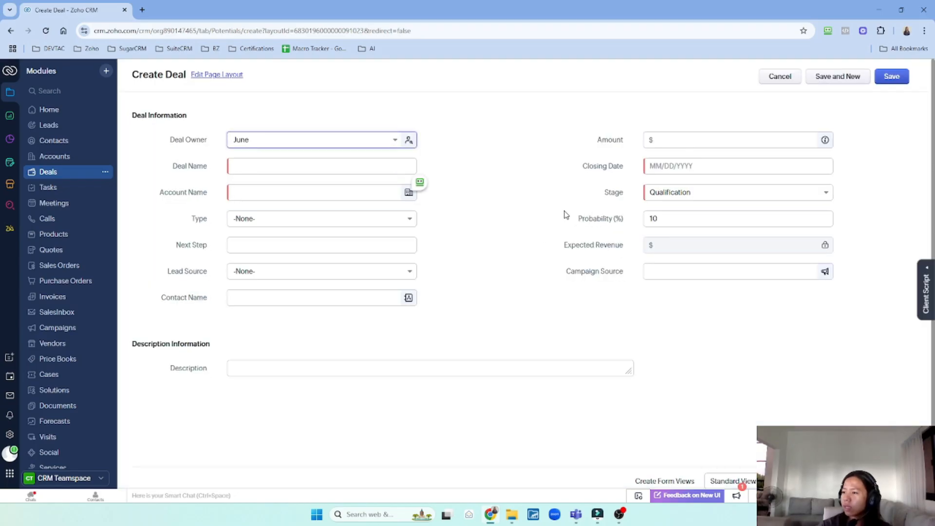
left_click(262, 165)
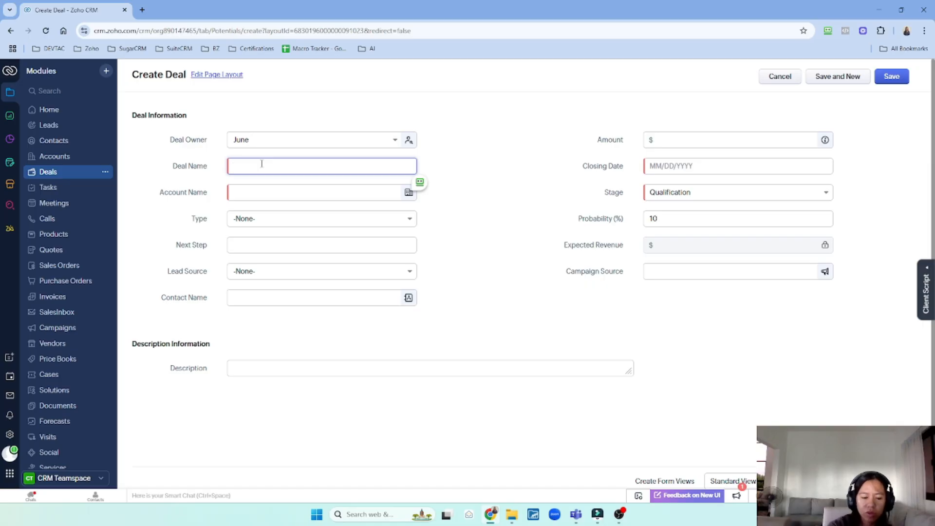
type("Web Devel")
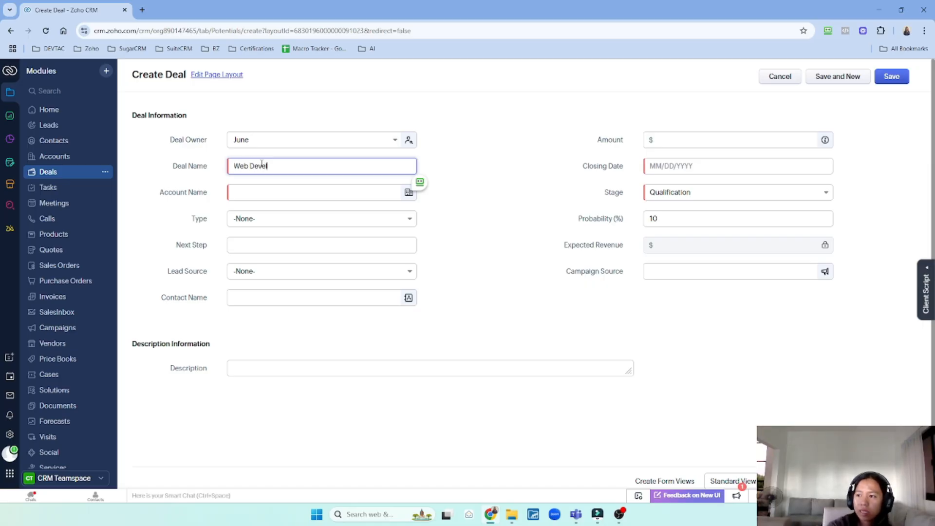
type("opment")
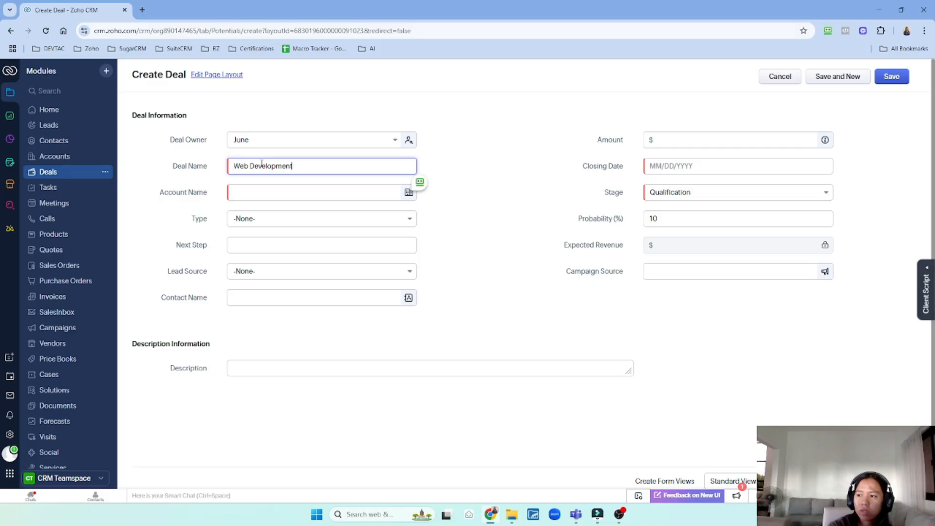
type(" Phase 2")
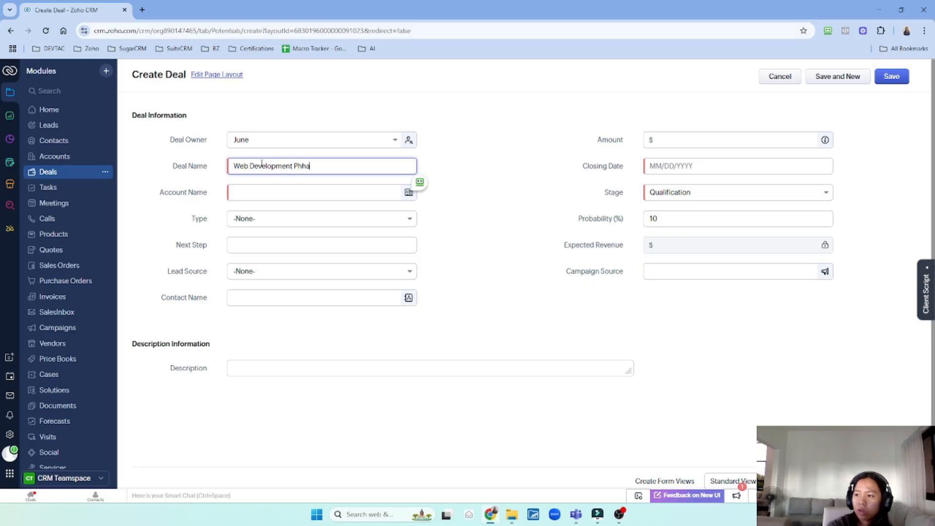
left_click(263, 193)
type("Ran")
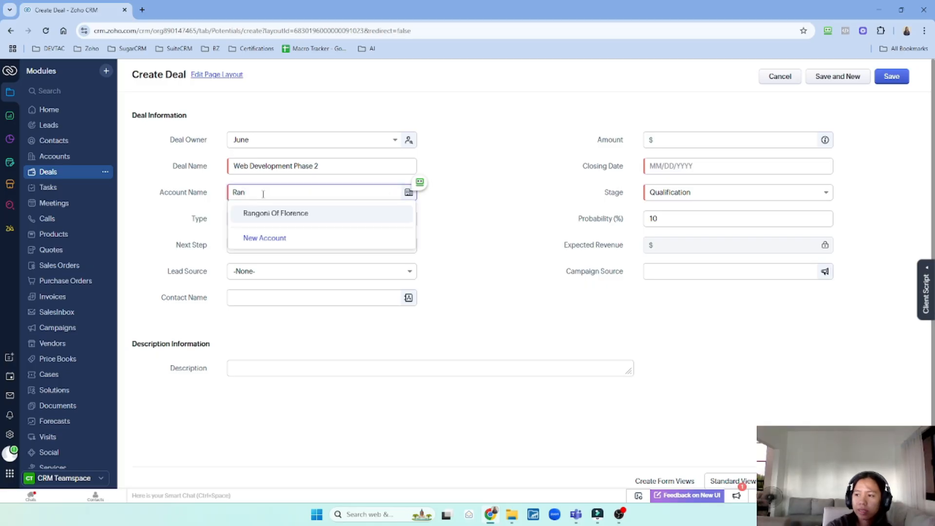
left_click(292, 218)
left_click(298, 221)
left_click(306, 253)
Set the deal amount to 5000 and closing date to 08/31/2025, then save it
left_click(713, 146)
type("5000")
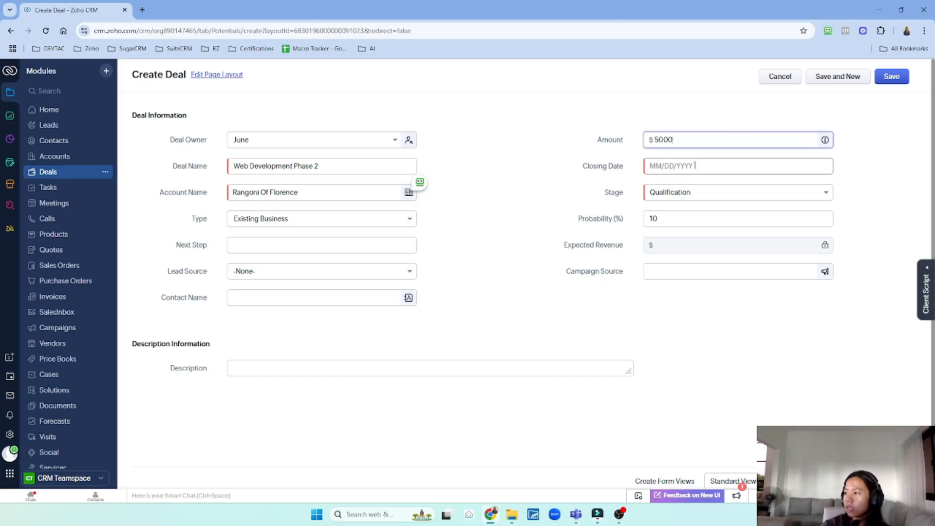
left_click(695, 166)
left_click(755, 185)
left_click(755, 185)
left_click(754, 276)
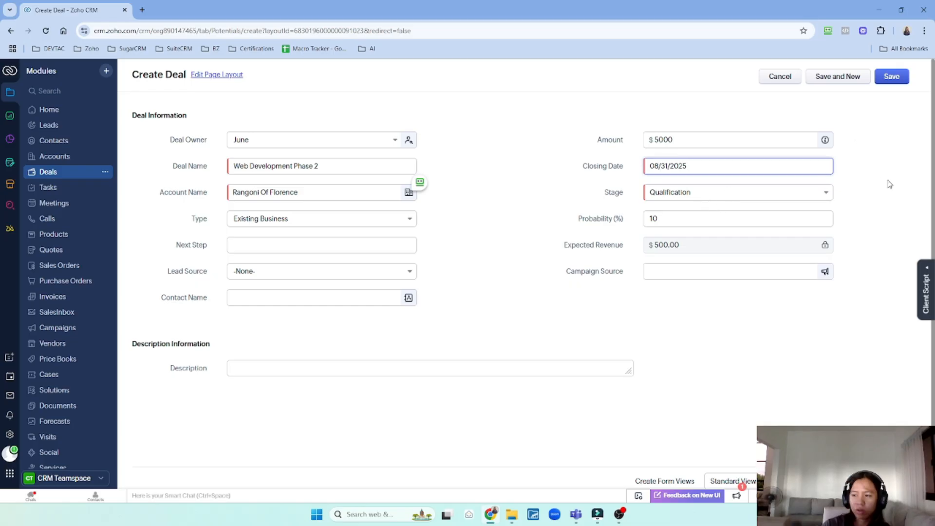
left_click(901, 79)
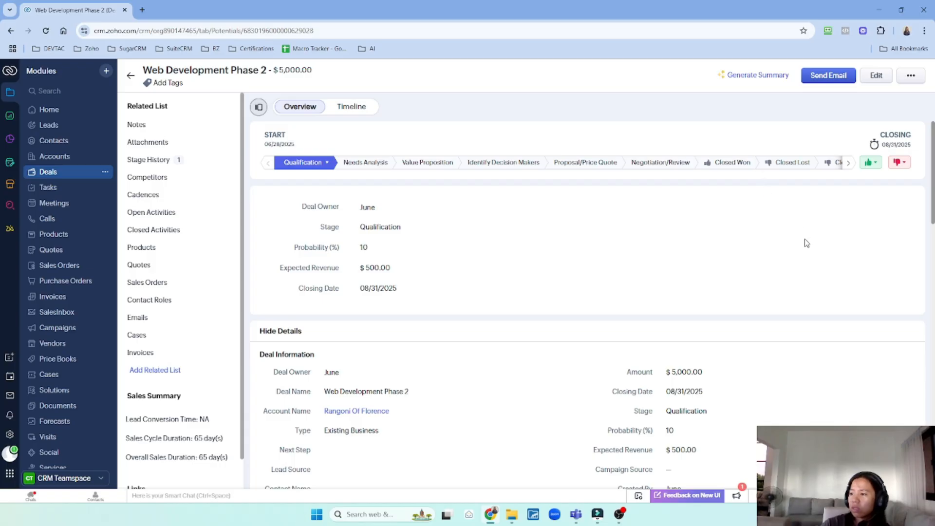
Scroll to the deal's Notes section and open a blank note entry form
scroll(807, 243, "down", 4)
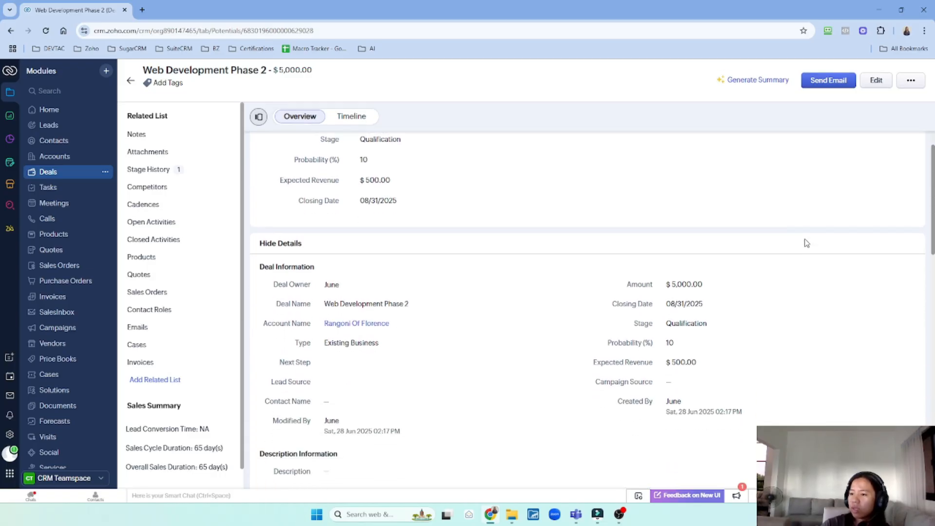
scroll(807, 243, "down", 4)
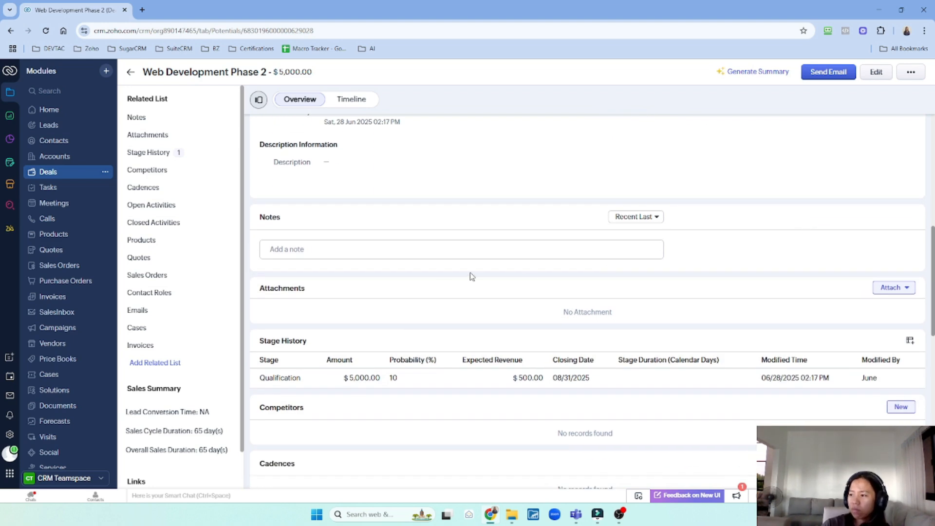
left_click(422, 252)
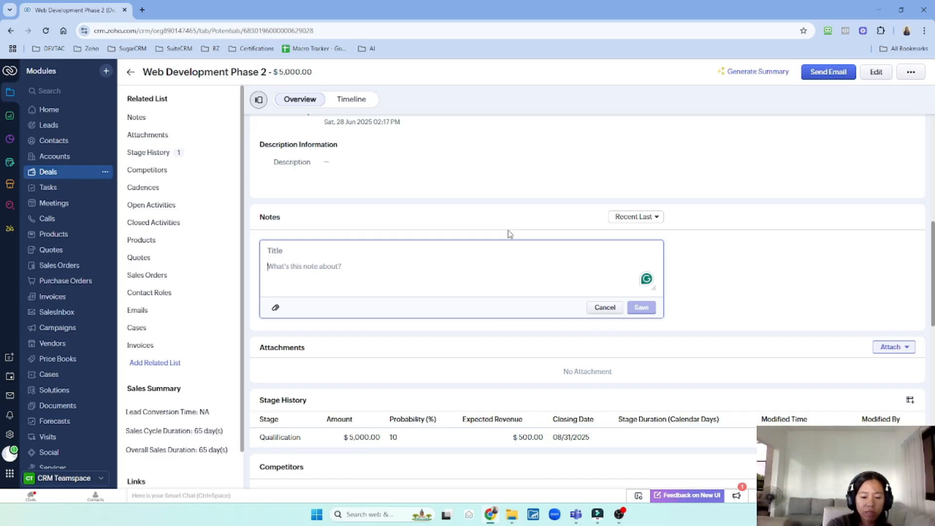
Type the note 'Meeting tomorrow face to face', fixing a typo, and save it on the deal
type("Meeting")
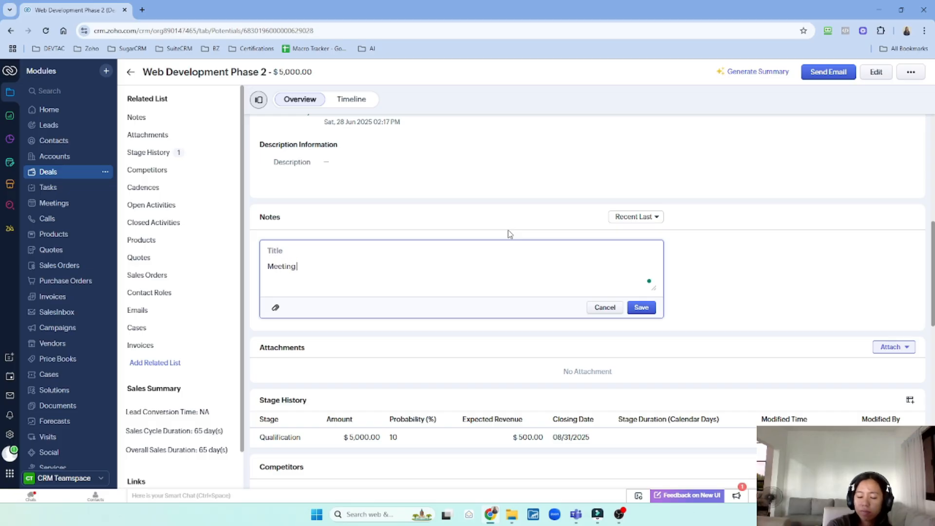
type(" tomorrow fac")
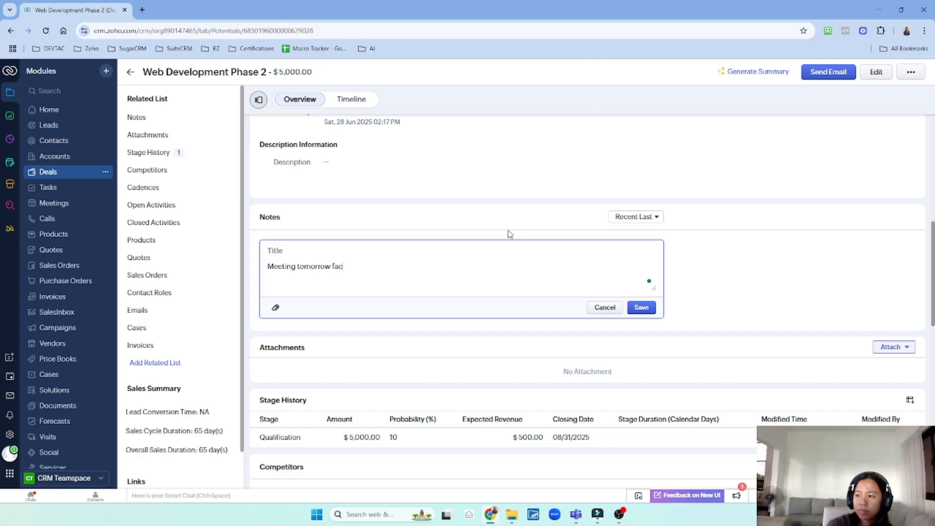
type("e to")
key("BackSpace")
type("to face")
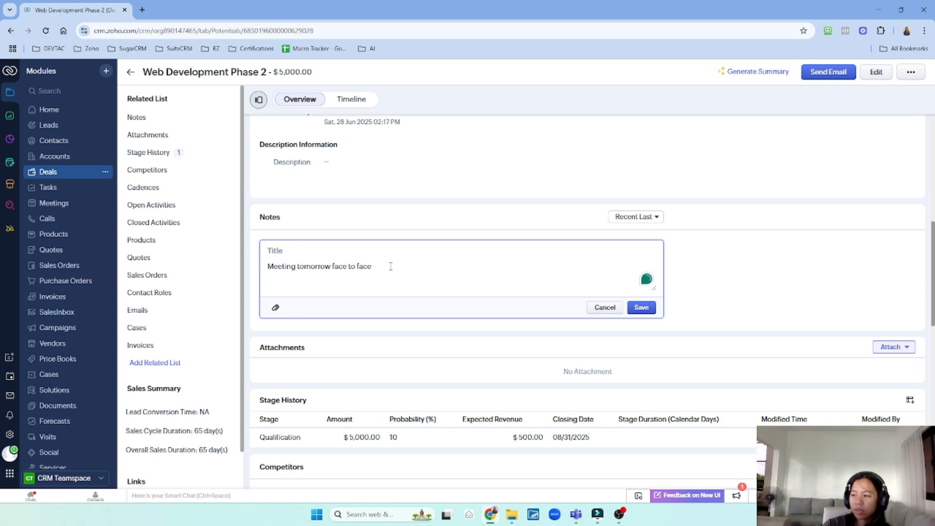
left_click(656, 221)
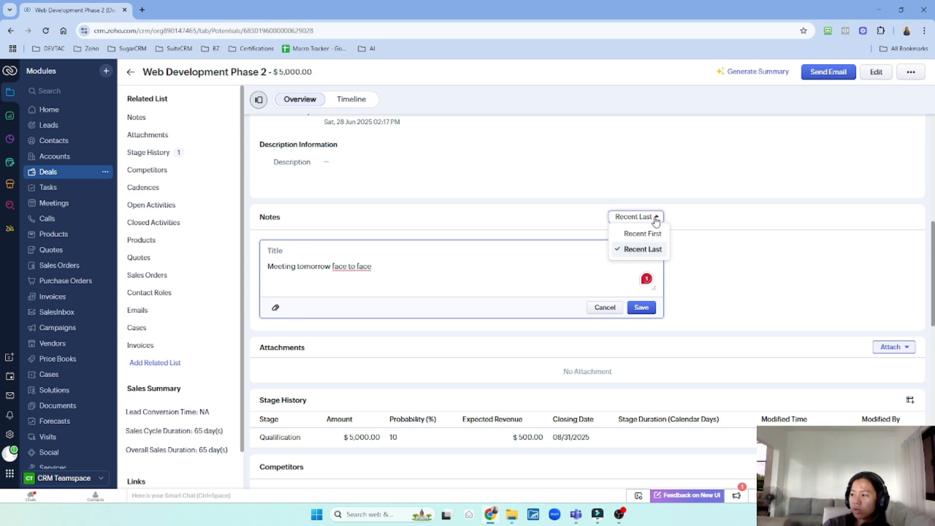
left_click(549, 280)
left_click(647, 311)
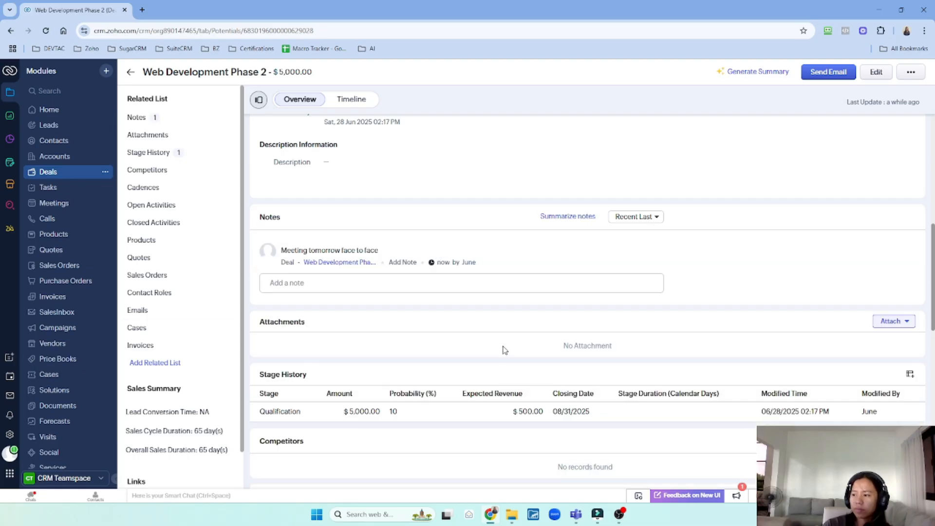
Jump to the deal's Open Activities list and bring up the Add New menu of Task, Meeting and Call
scroll(732, 301, "down", 2)
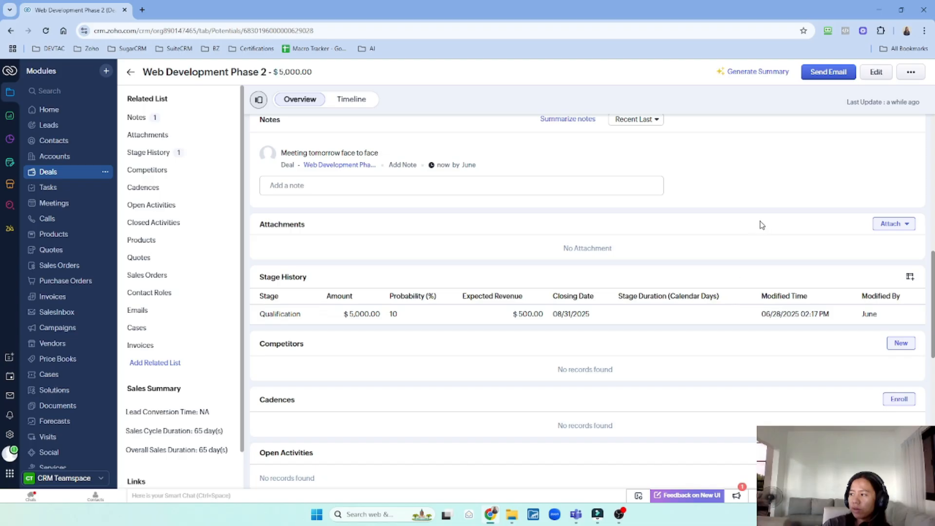
scroll(760, 234, "down", 2)
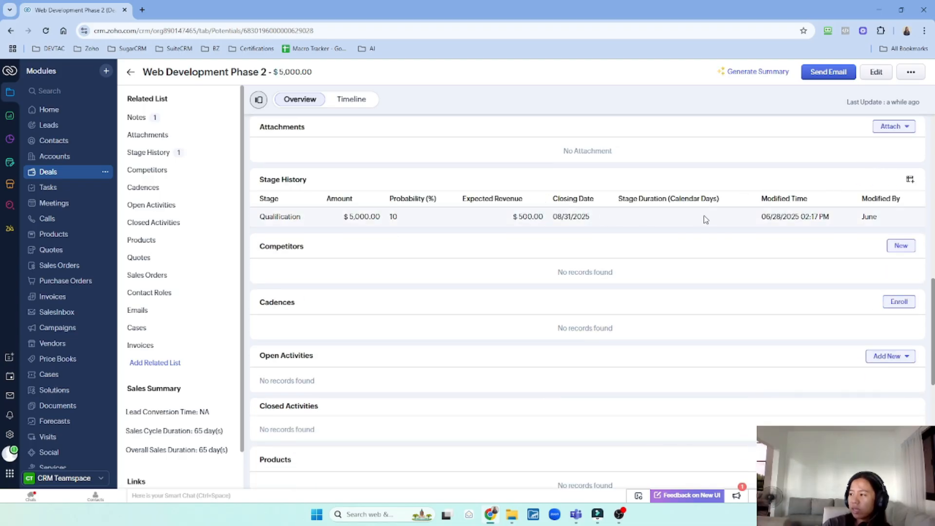
scroll(717, 259, "down", 4)
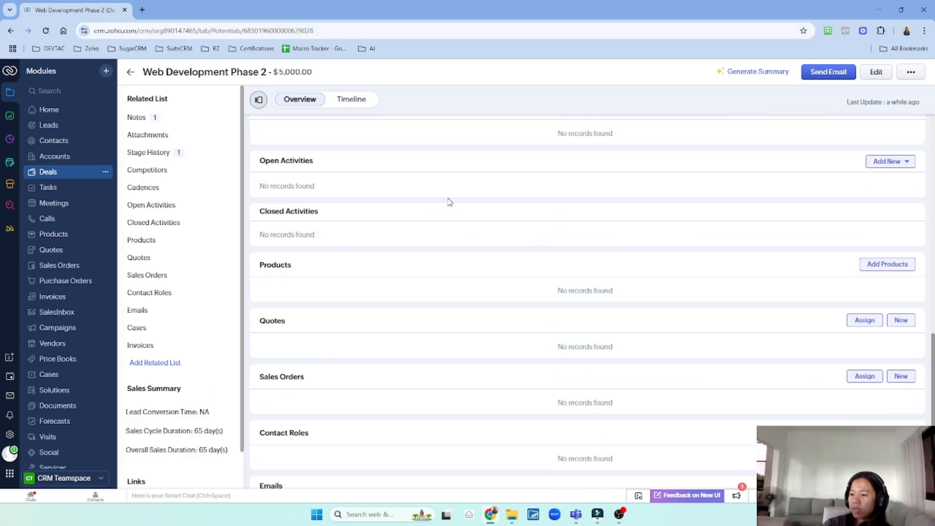
scroll(449, 202, "down", 4)
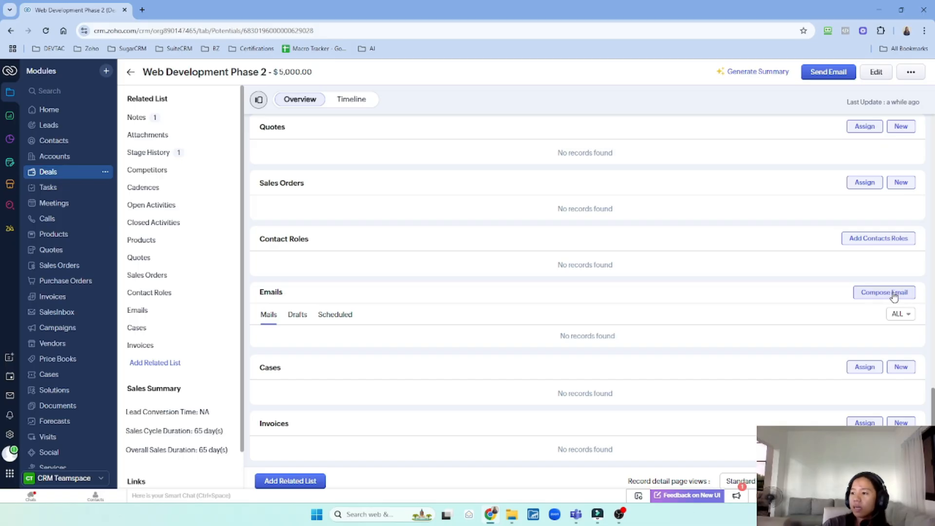
scroll(414, 288, "up", 7)
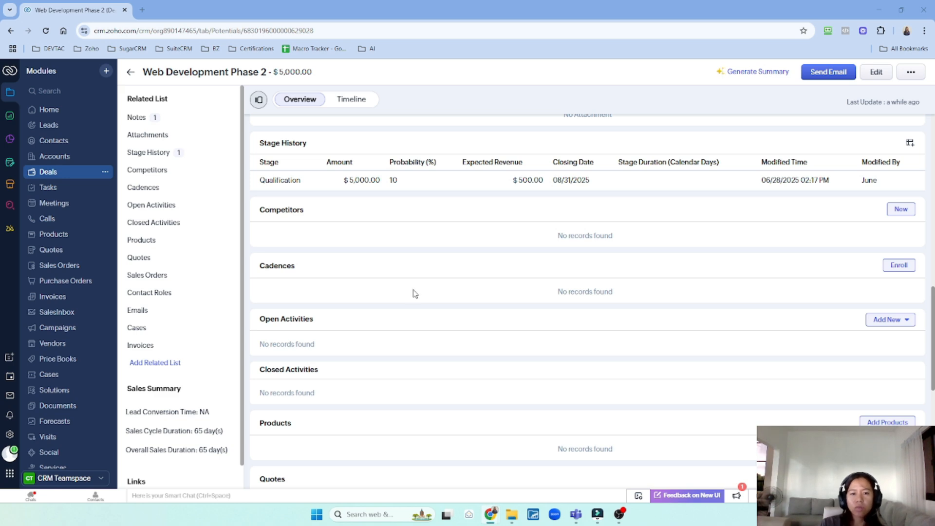
scroll(415, 298, "down", 3)
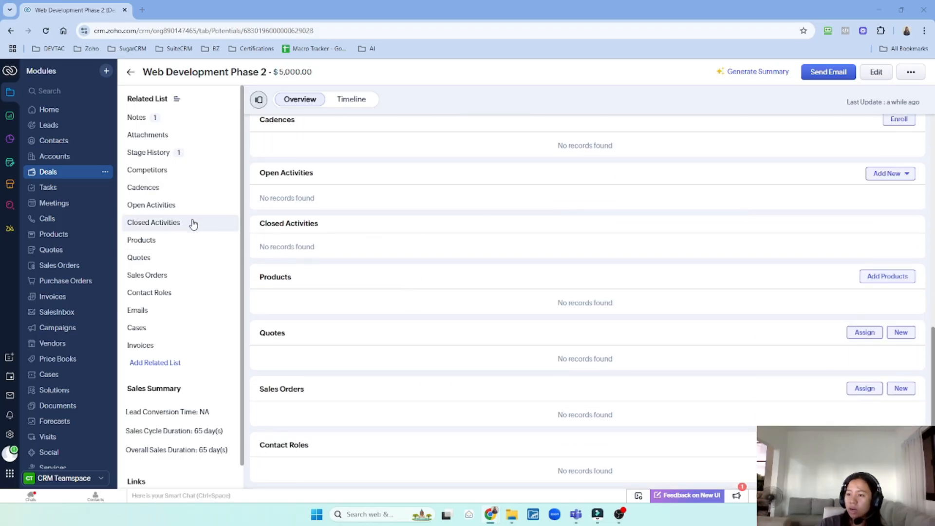
left_click(181, 209)
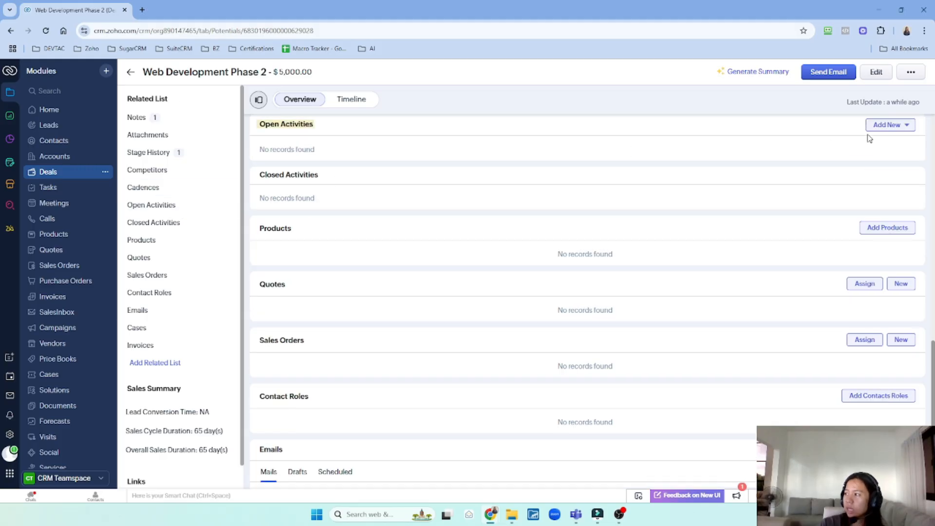
left_click(892, 130)
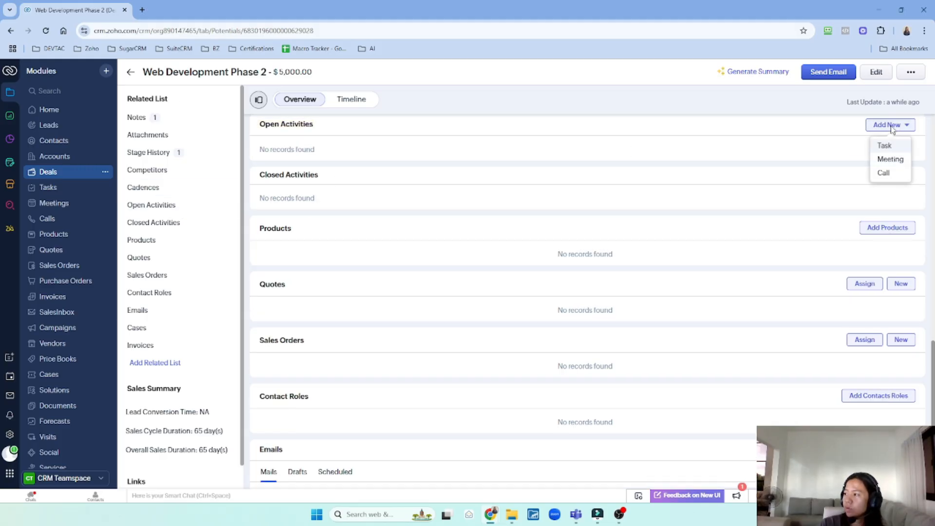
Create the 'Follow up NDA' task due 07/01/2025 with a reminder enabled, and save it
left_click(897, 157)
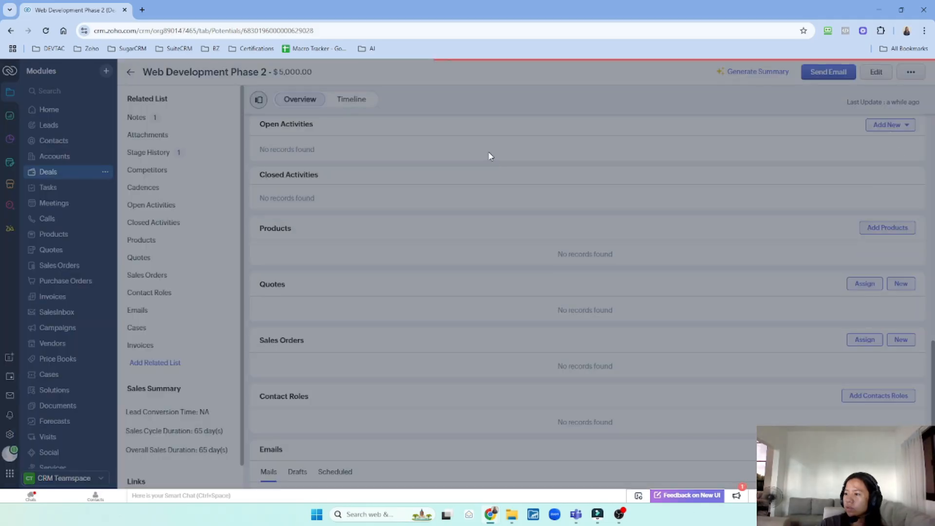
type("Follow up")
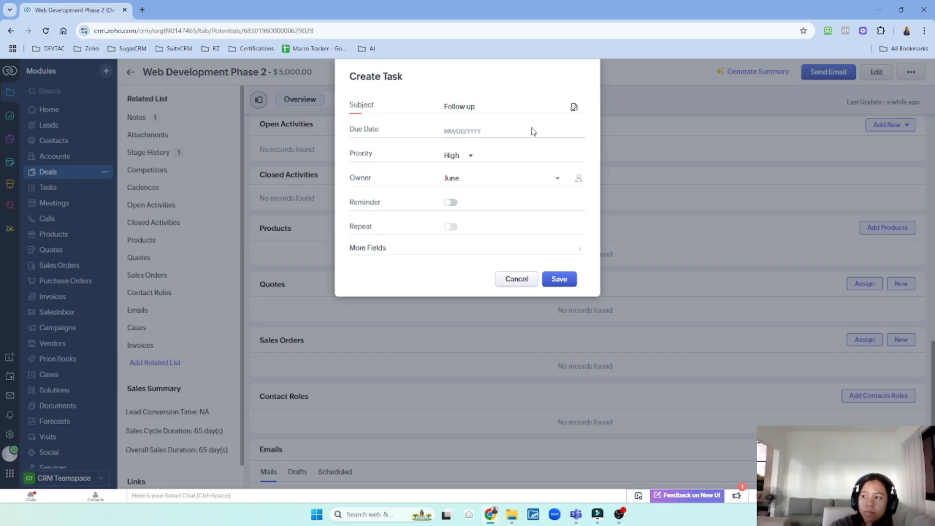
type(" NDA")
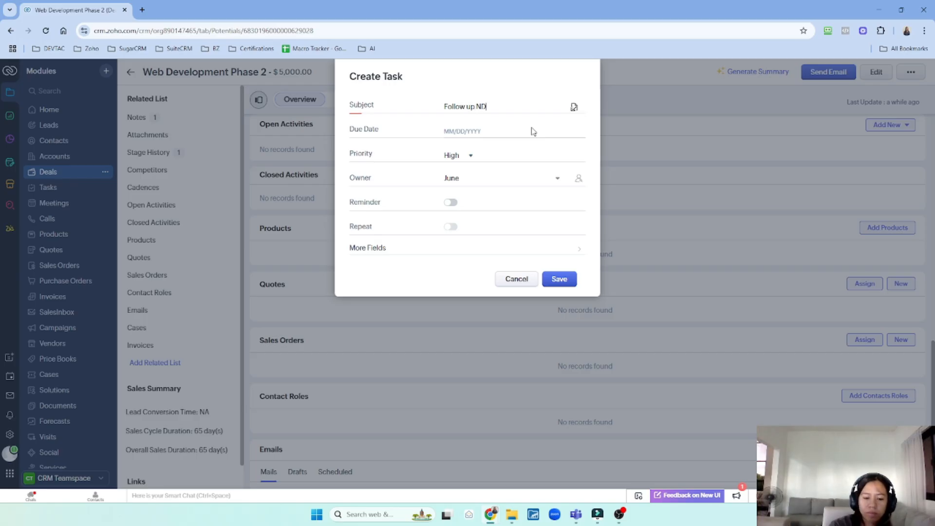
left_click(453, 132)
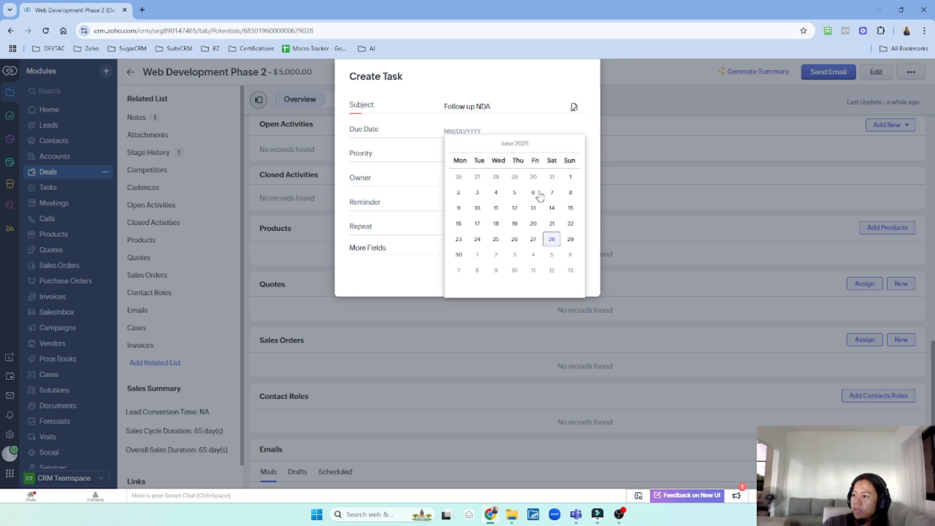
left_click(478, 256)
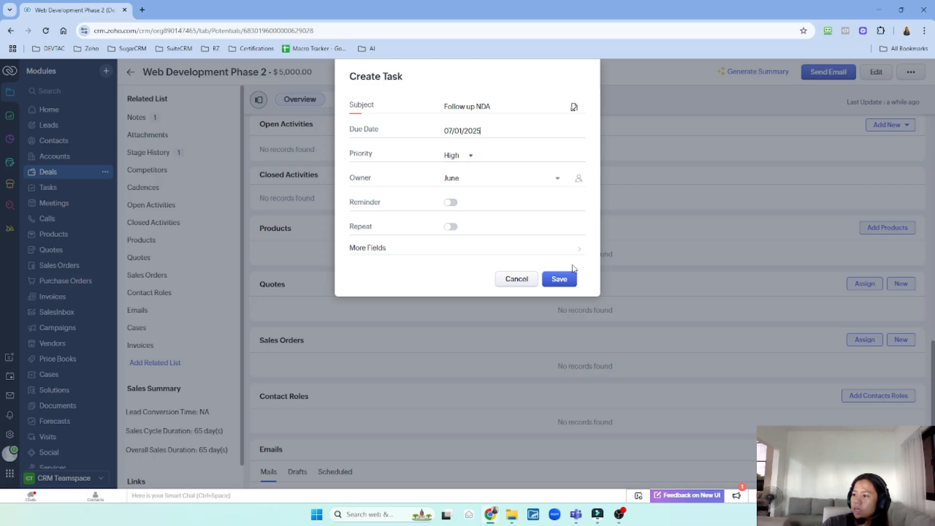
left_click(451, 202)
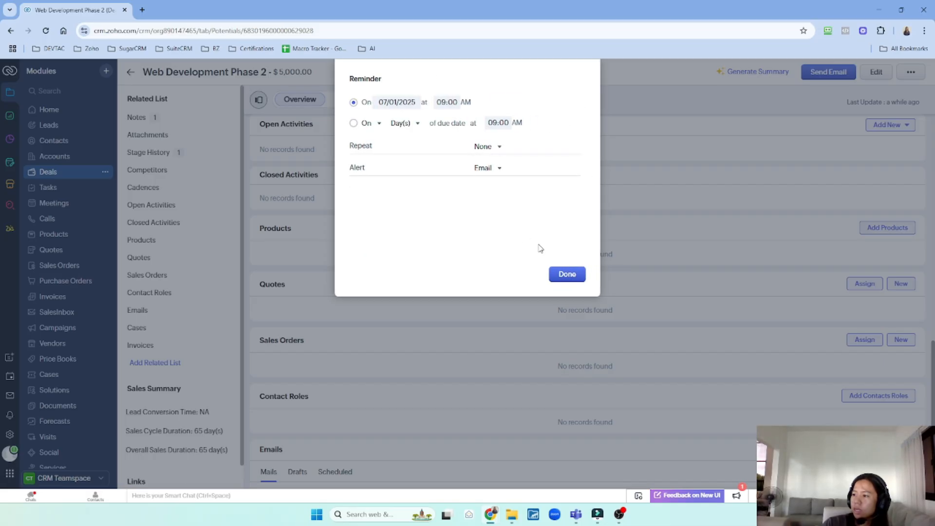
left_click(566, 274)
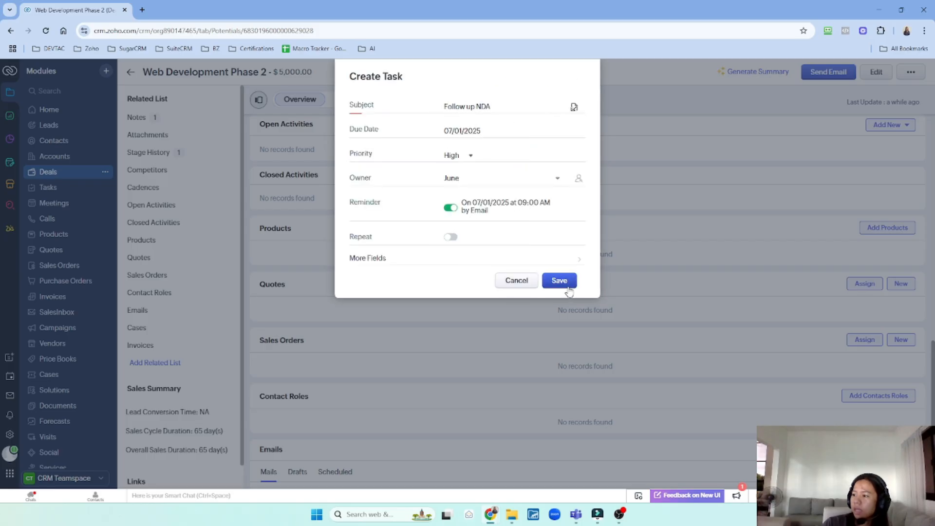
left_click(567, 286)
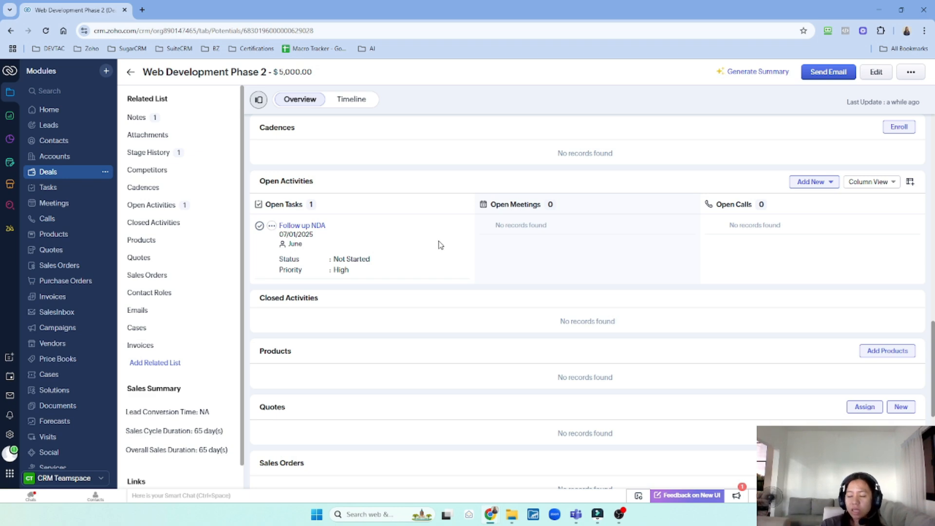
Bring up the Add New choices for another activity on the deal
left_click(831, 182)
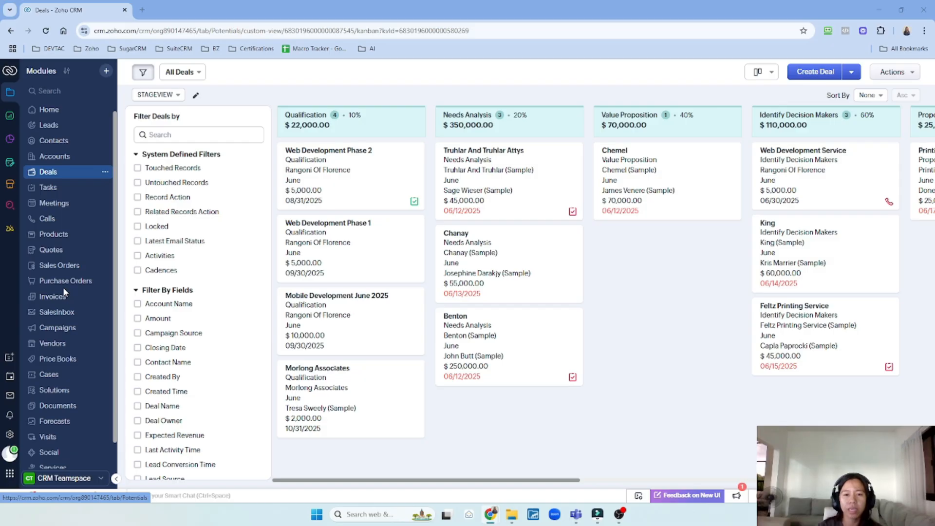
Browse Campaigns, then a contact's record and its campaigns, then start a new case in Cases
left_click(70, 331)
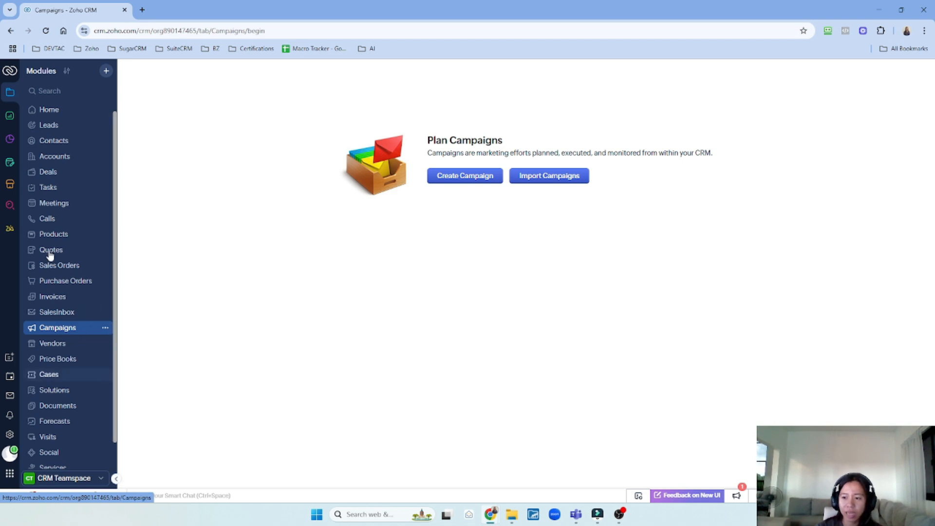
left_click(66, 144)
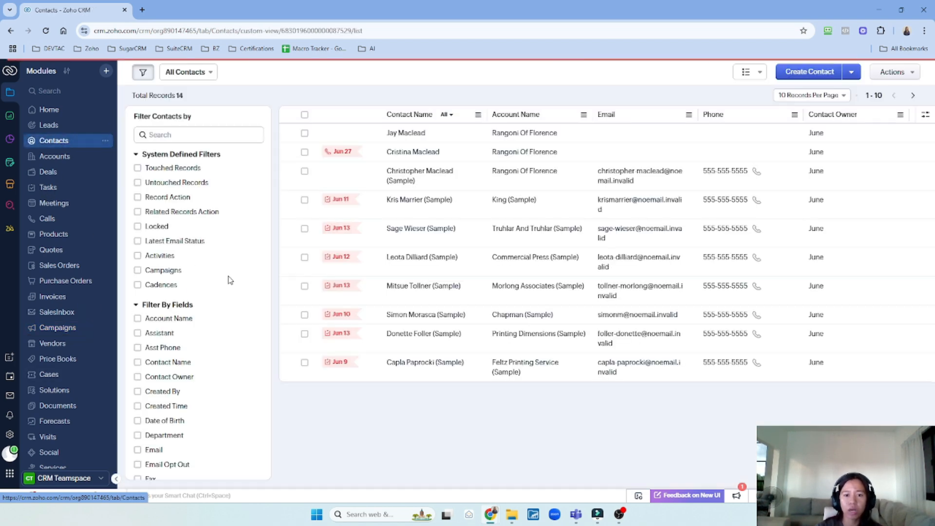
left_click(395, 135)
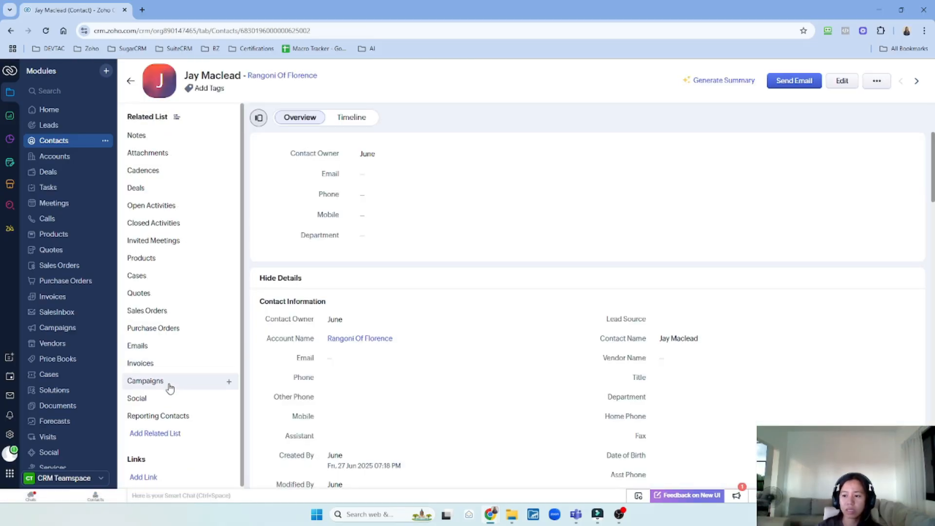
left_click(167, 383)
scroll(69, 446, "down", 1)
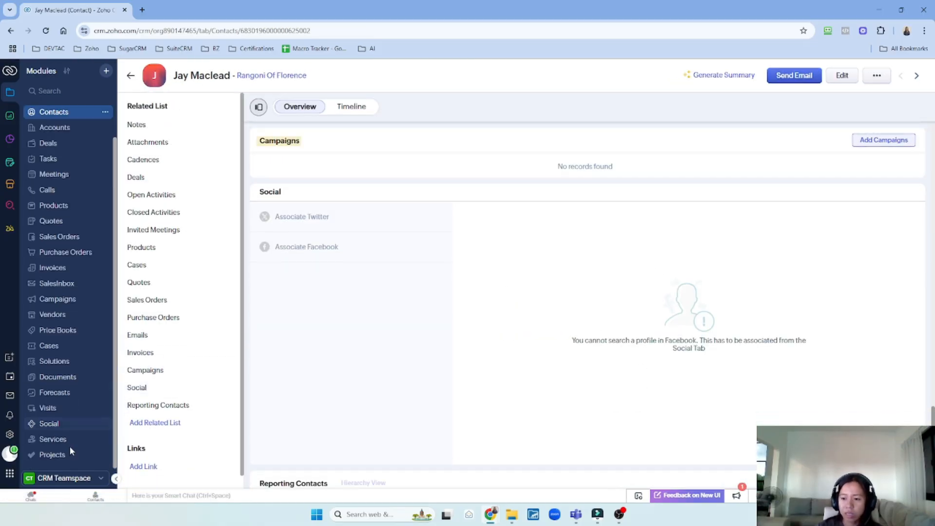
left_click(80, 347)
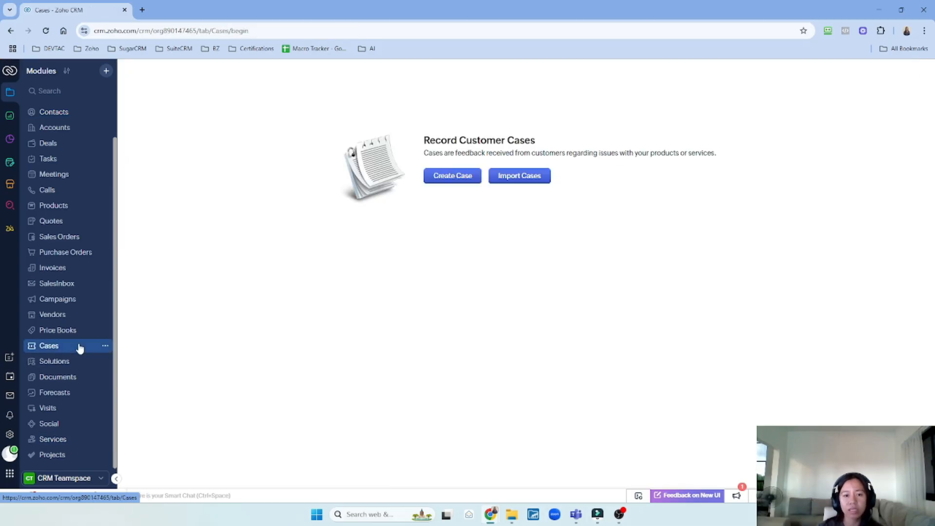
left_click(461, 183)
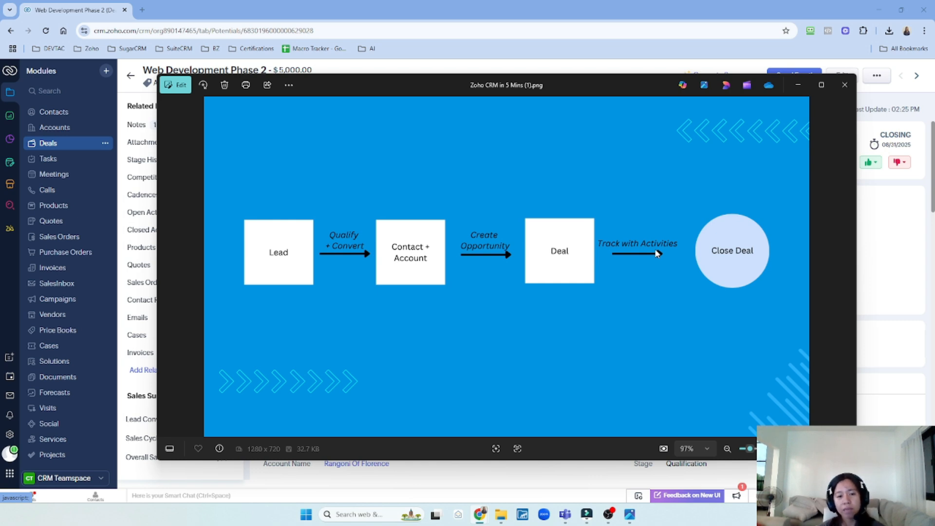
left_click(359, 68)
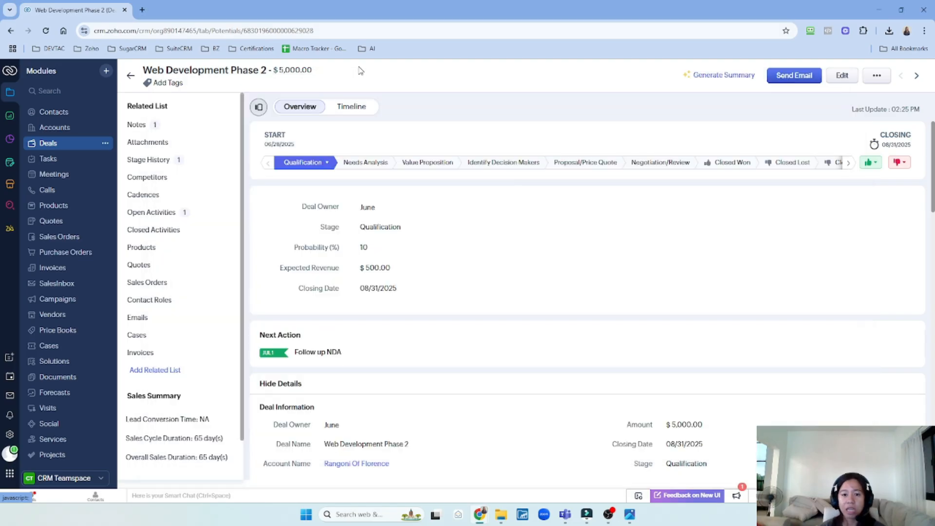
left_click(183, 324)
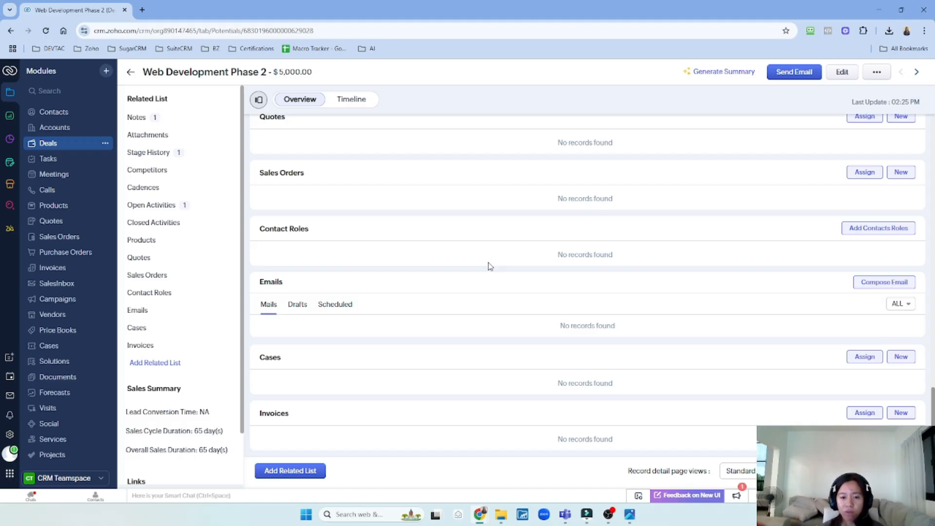
scroll(507, 259, "up", 15)
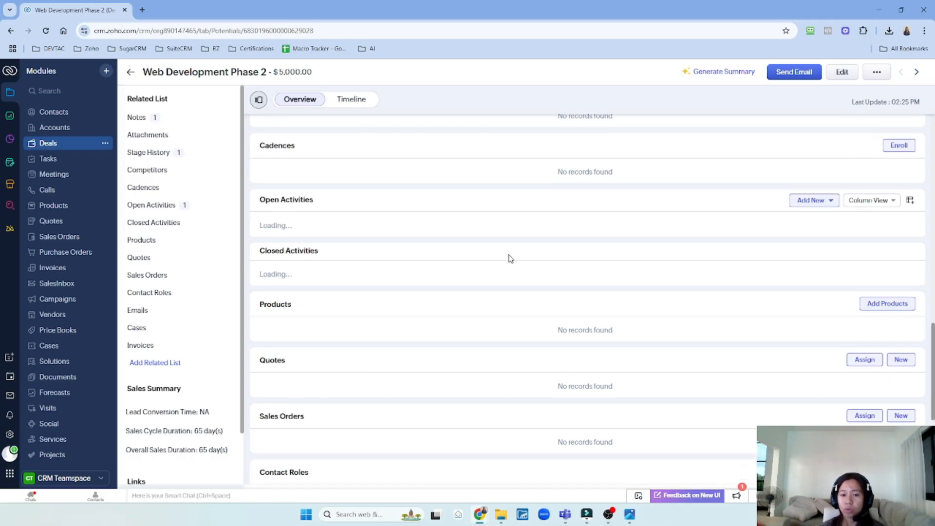
scroll(524, 264, "up", 3)
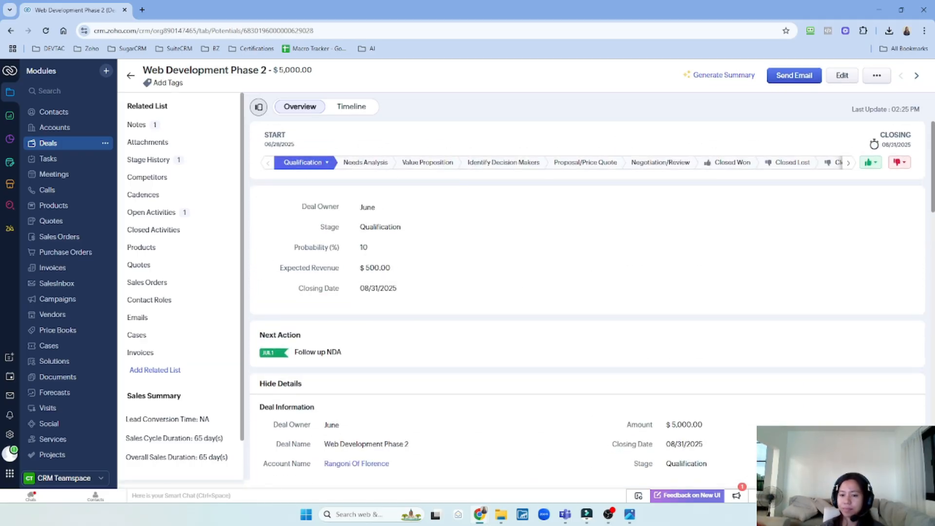
scroll(180, 287, "down", 2)
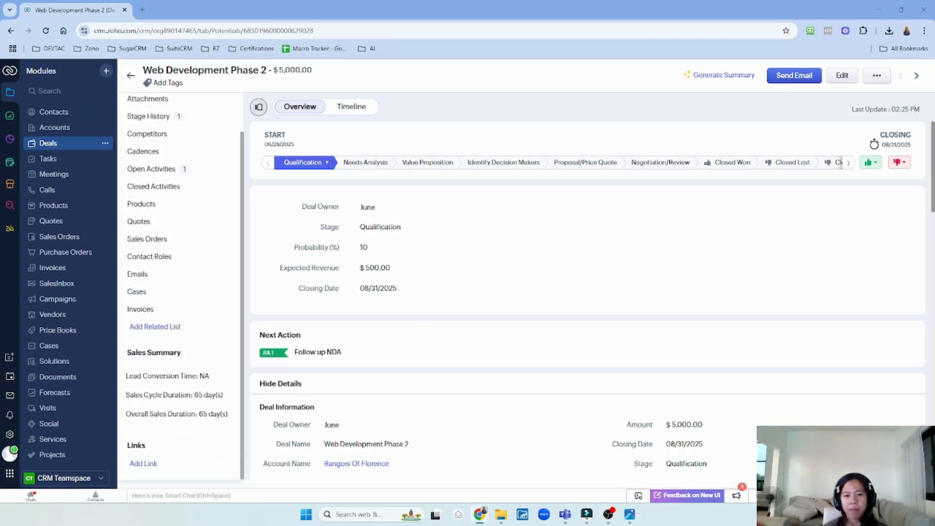